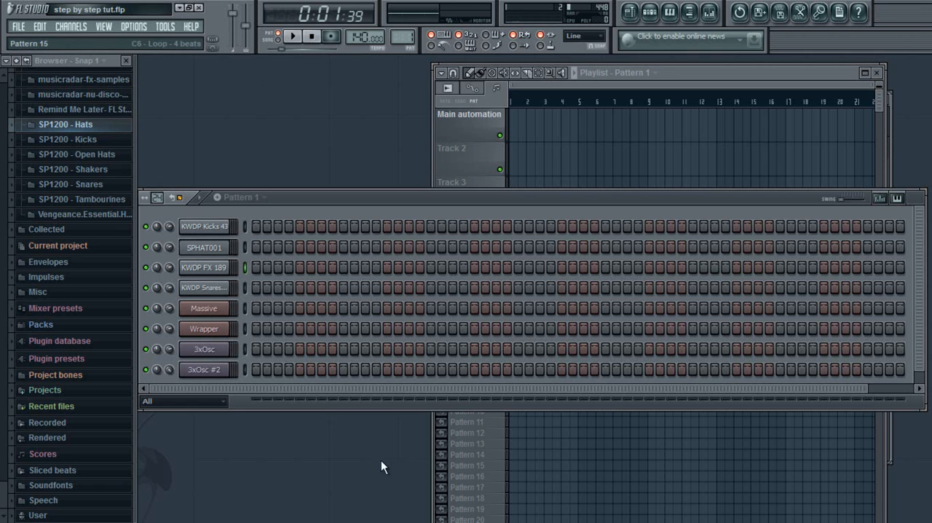
Step: Place a hit on step 1 of the kick channel and play Pattern 1 to preview the kick sound
left_click(256, 226)
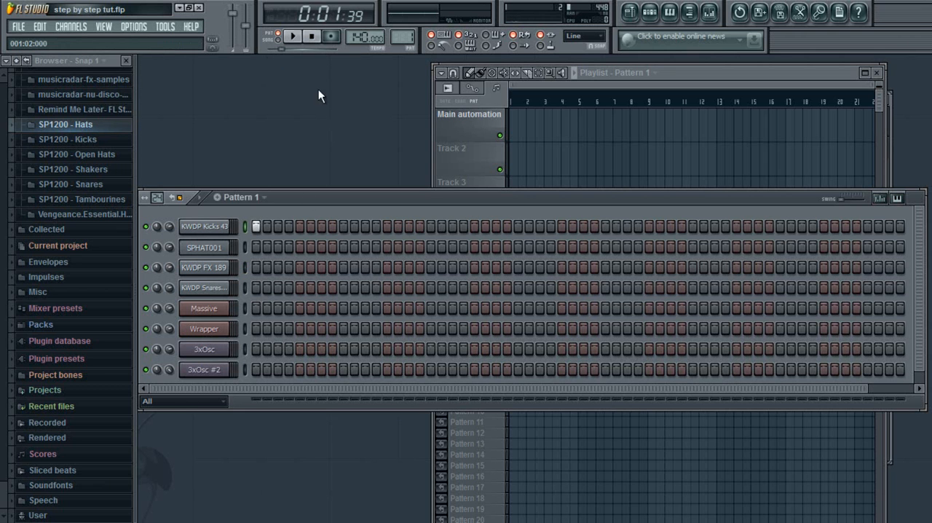
left_click(294, 37)
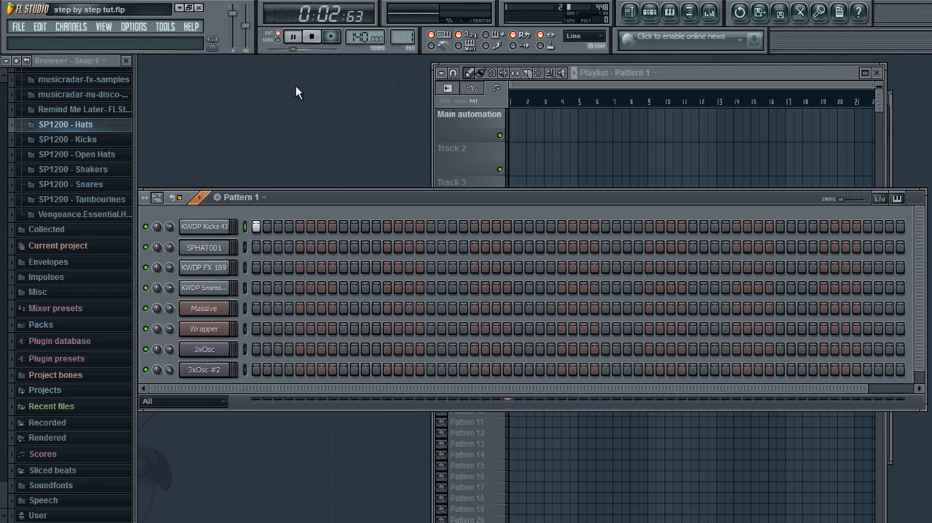
left_click_drag(307, 50, 215, 81)
left_click(292, 36)
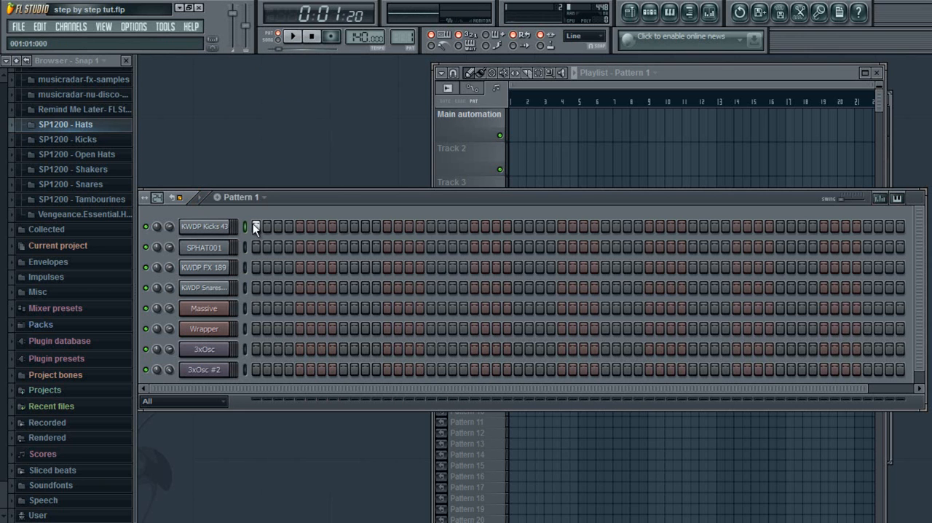
Step: Preview the snare sound with a temporary hit on step 1, play the pattern, and remove the hit
left_click(256, 287)
left_click(292, 38)
left_click(293, 40)
left_click_drag(276, 50, 264, 54)
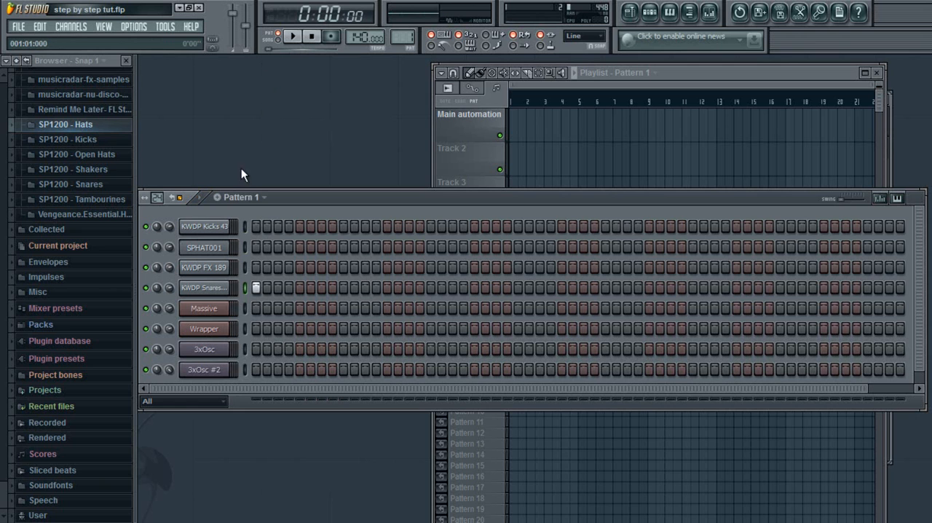
left_click(256, 288)
Step: Preview the SPHAT001 hat with a temporary hit on step 1, play the pattern, and clear that step
left_click(256, 247)
left_click(296, 38)
left_click(296, 38)
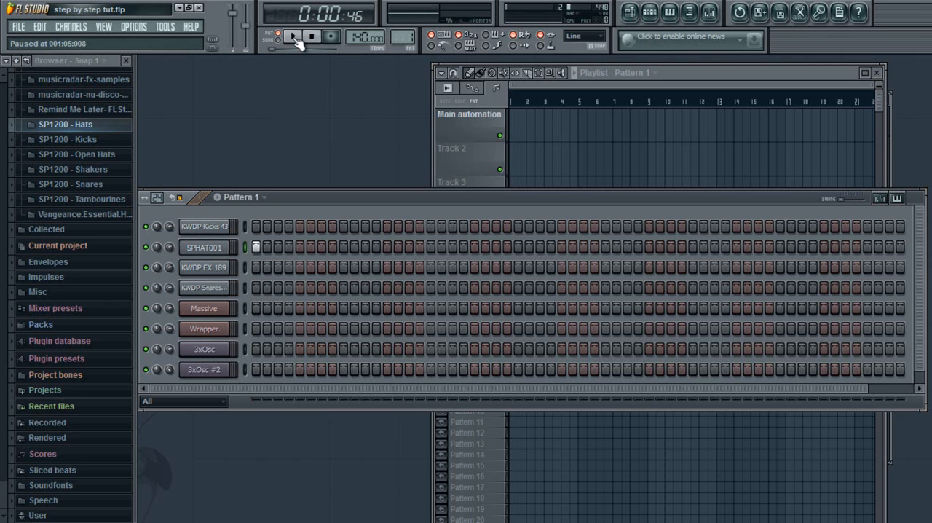
left_click(256, 247)
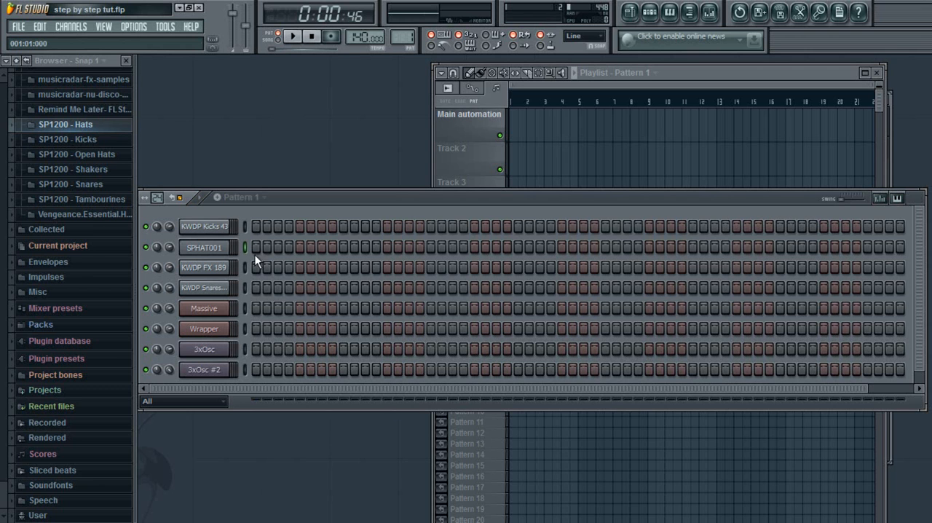
Step: Preview the KWDP FX 189 sound with a temporary hit on step 1 and remove it after playback
left_click(255, 267)
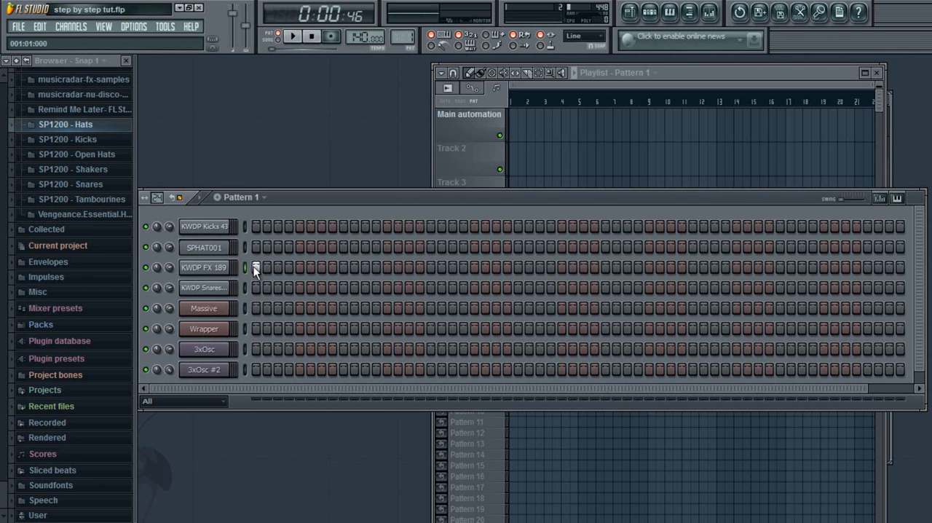
left_click(291, 38)
left_click(291, 38)
left_click_drag(276, 50, 261, 56)
left_click(257, 267)
Step: Place a kick on step 1 and a snare on step 9, and play back the pattern
left_click(256, 226)
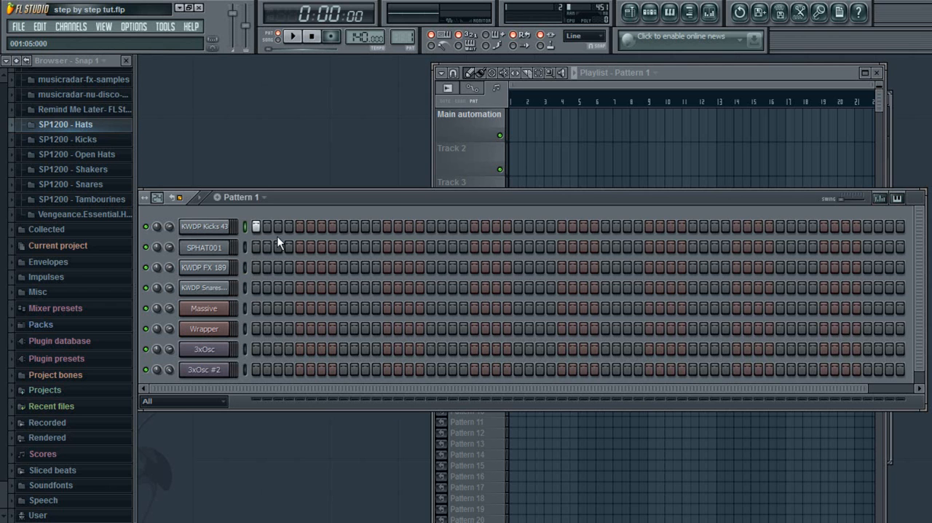
left_click(342, 287)
left_click(200, 198)
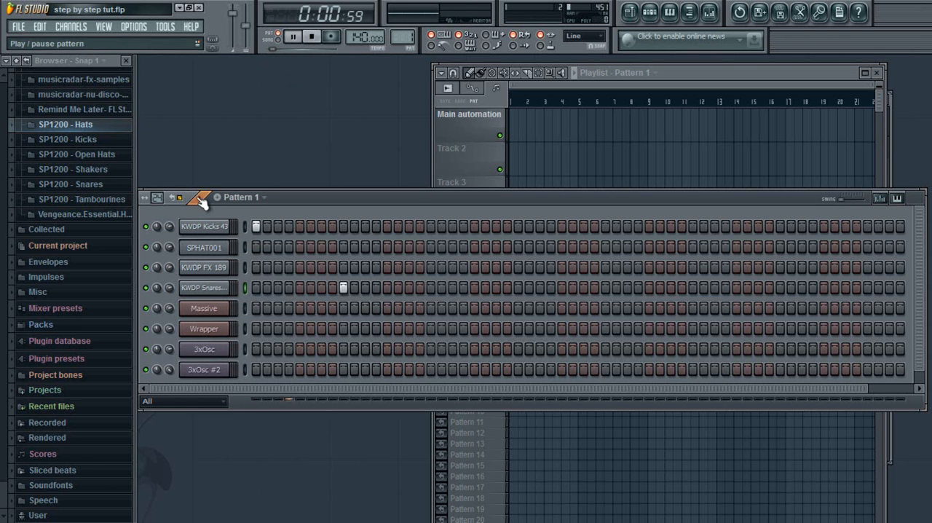
left_click(201, 200)
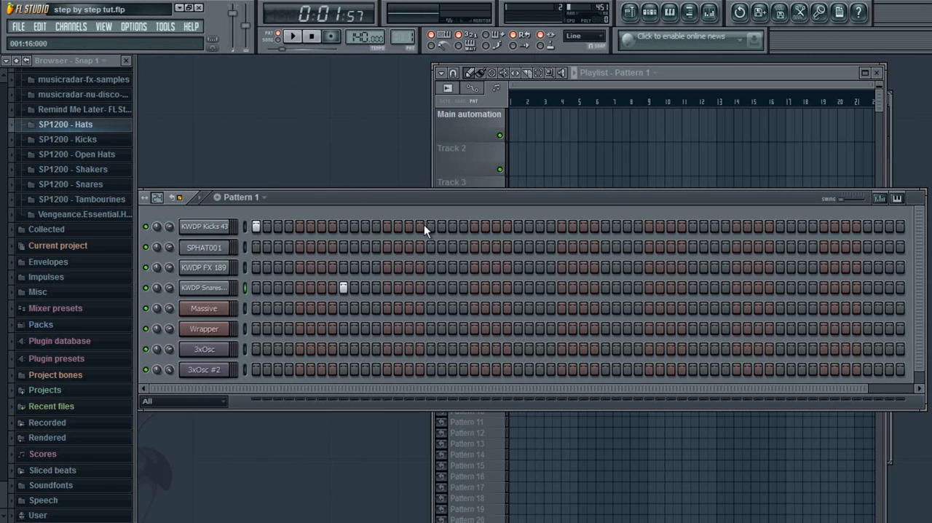
Step: Add kicks on steps 14 and 17 of Pattern 1 and listen to the result
left_click(399, 227)
left_click(431, 228)
left_click(292, 37)
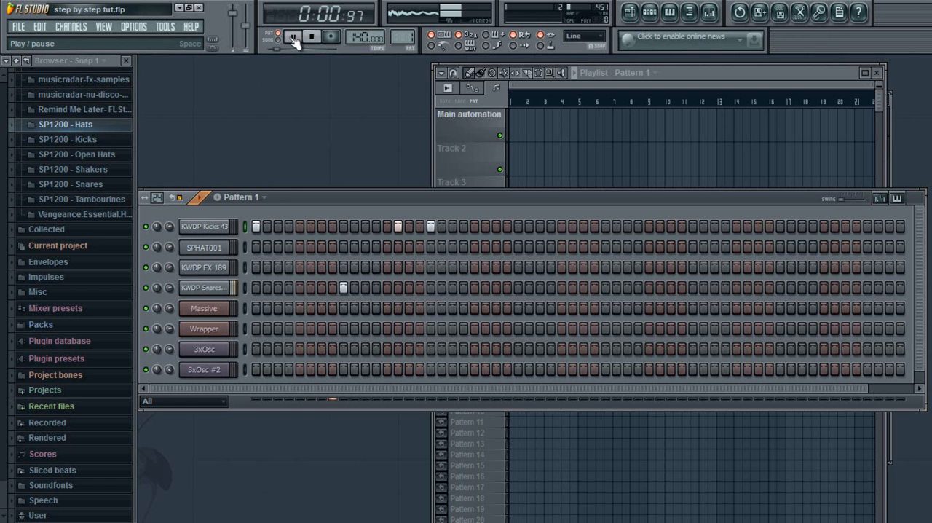
left_click(293, 38)
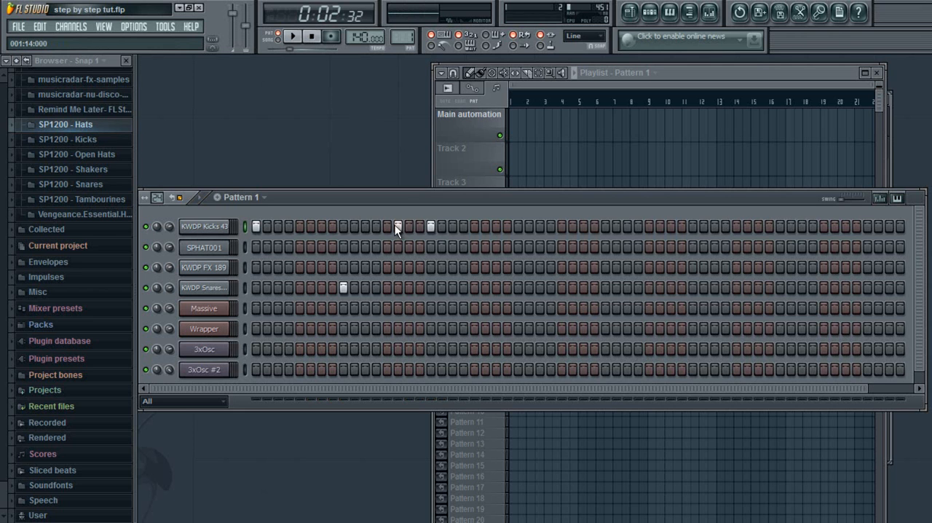
Step: Move the kick on step 14 to step 12 and play the pattern from the start
left_click(398, 227)
left_click(376, 226)
left_click_drag(290, 50, 268, 49)
left_click(294, 38)
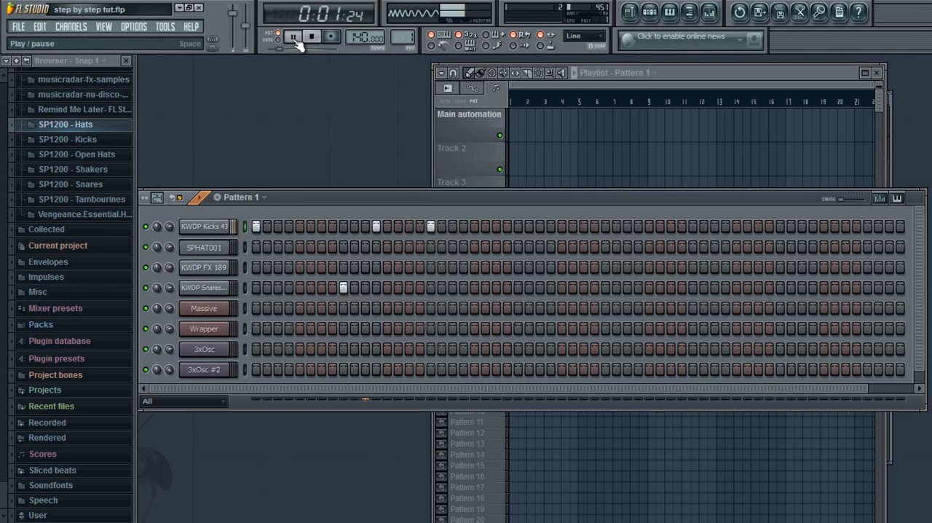
left_click(295, 38)
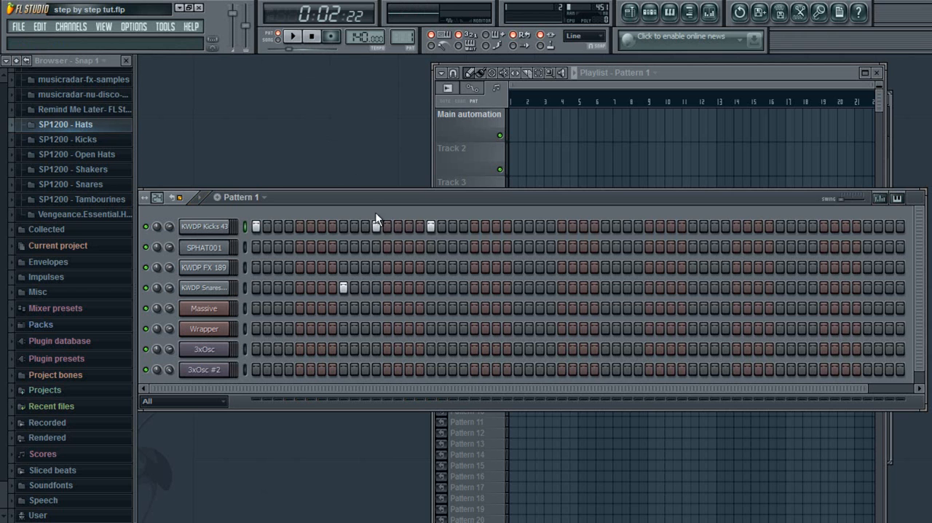
Step: Move the kick on step 12 to step 11 and play the pattern from the start
left_click(376, 226)
left_click(365, 227)
left_click_drag(290, 51, 262, 53)
left_click(293, 37)
left_click(294, 42)
left_click(288, 41)
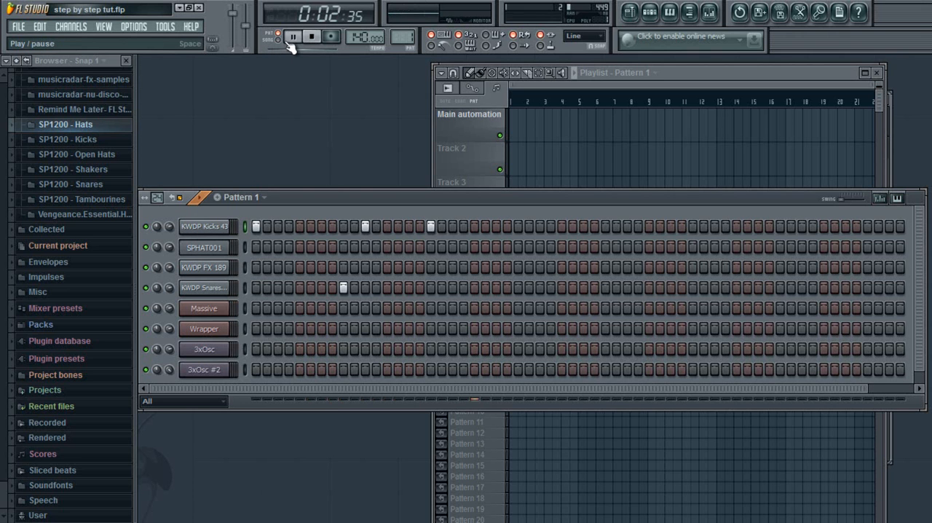
left_click(292, 37)
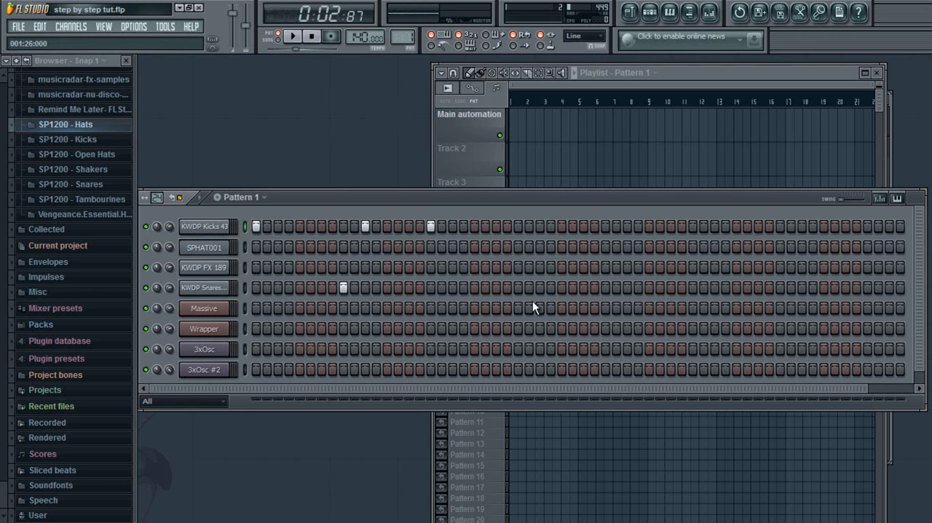
Step: Extend the beat with snares on steps 25 and 41 and kicks on steps 27, 33, 43 and 49, and play it
left_click(517, 289)
left_click(541, 228)
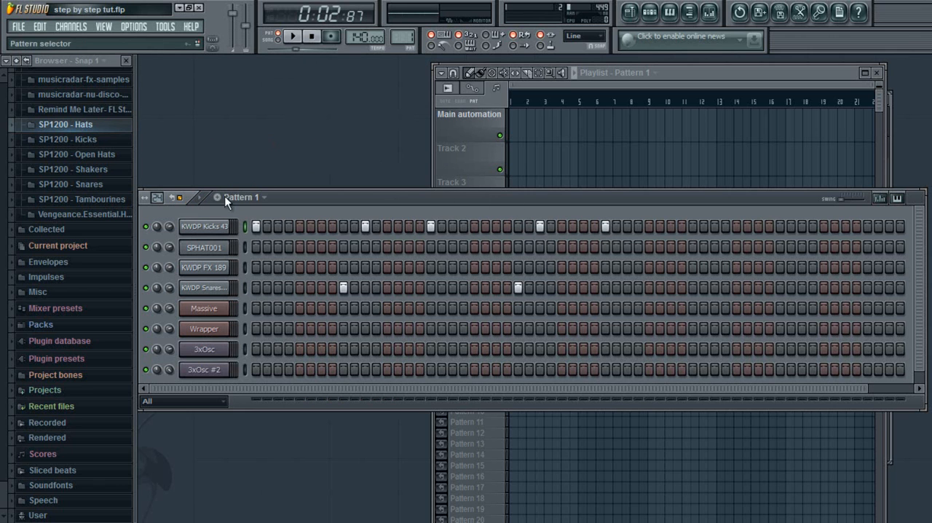
left_click_drag(342, 389, 416, 389)
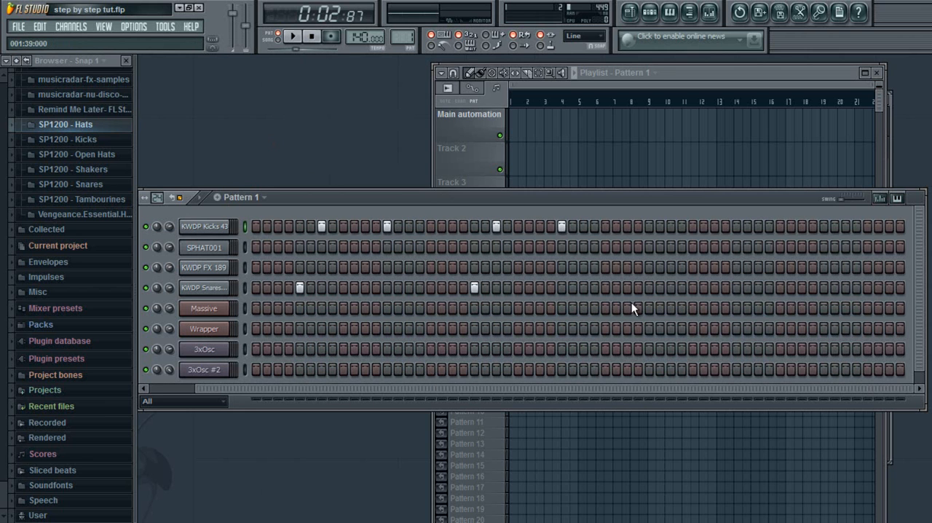
left_click(648, 289)
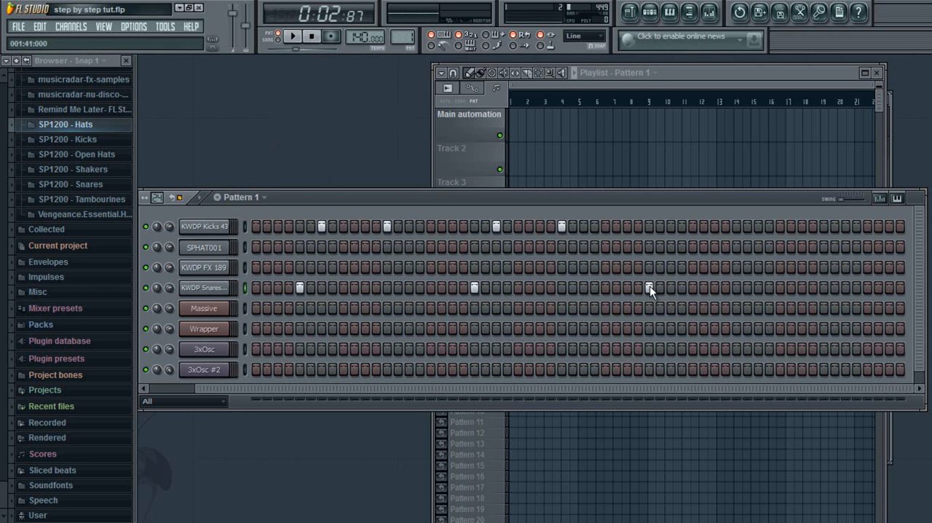
left_click(671, 226)
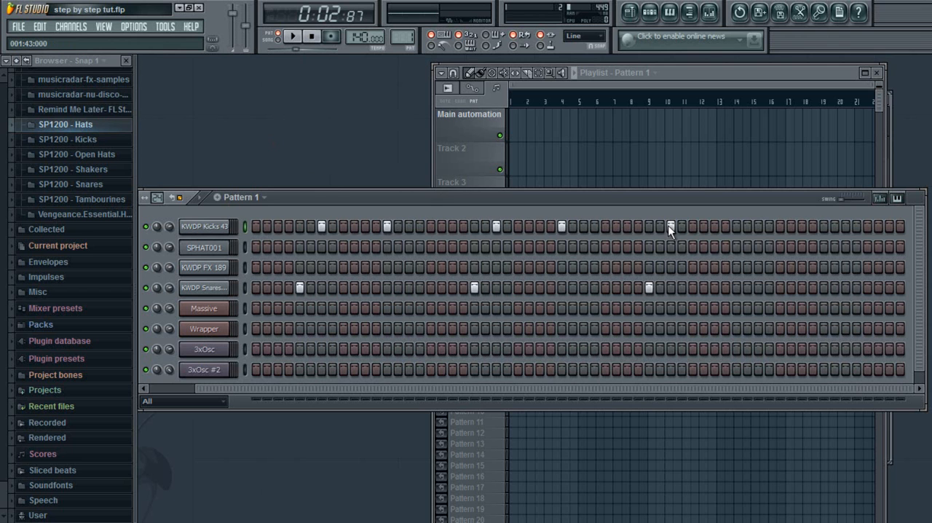
left_click(732, 227)
left_click_drag(646, 392, 604, 363)
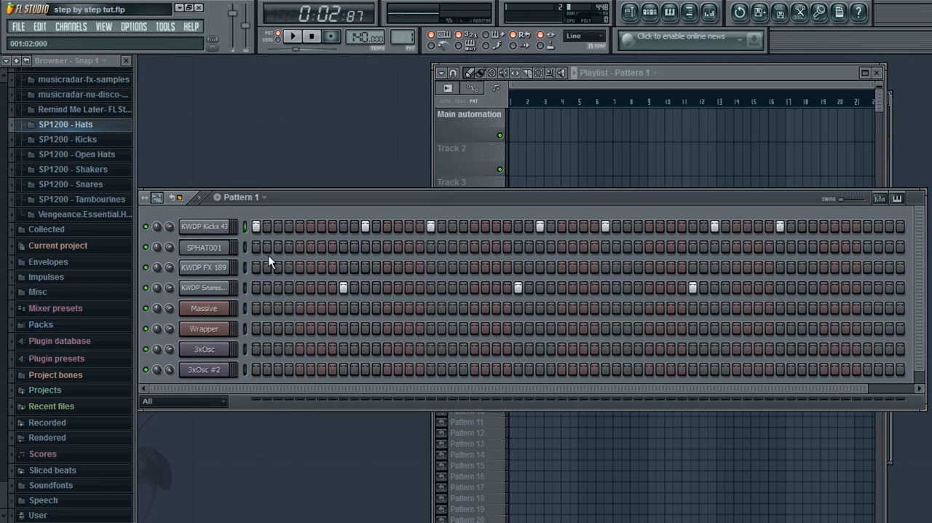
left_click(292, 37)
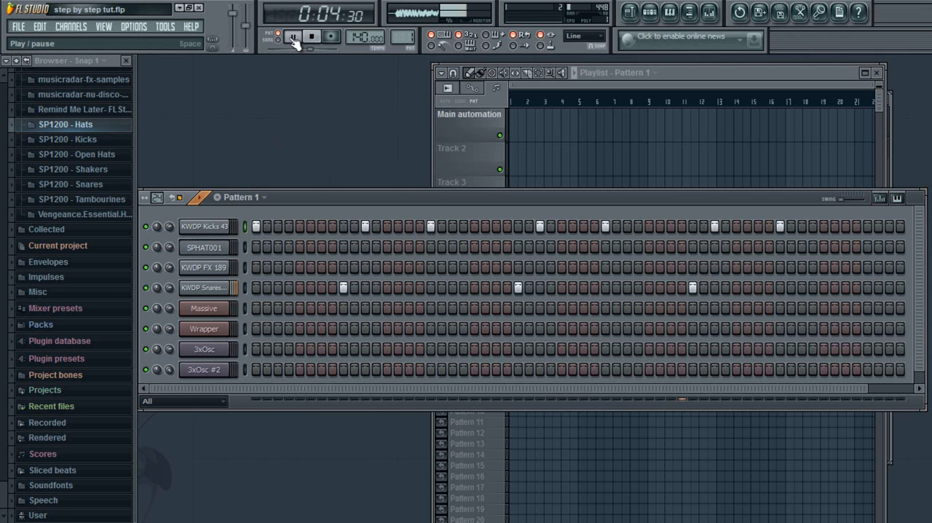
left_click(292, 40)
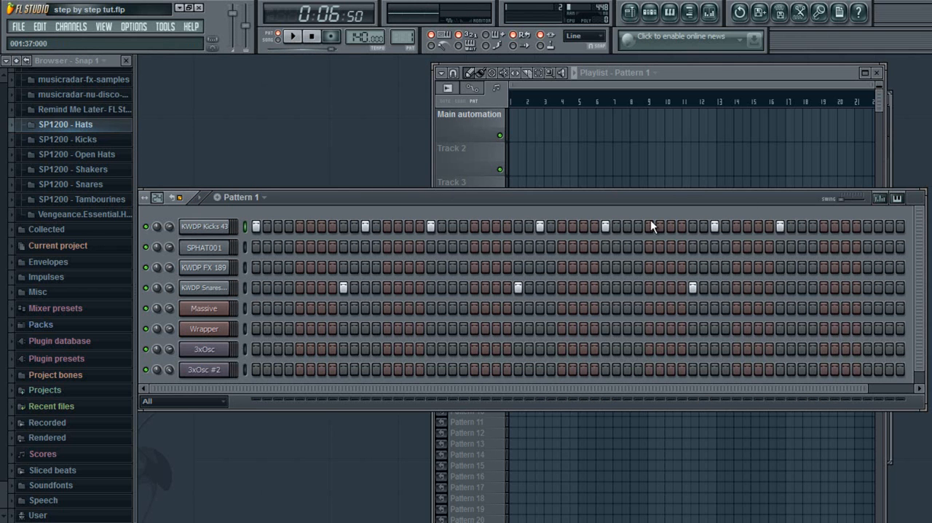
Step: Add a kick on step 47 and a KWDP FX 189 hit on step 55, and play from the start
left_click_drag(332, 49, 261, 38)
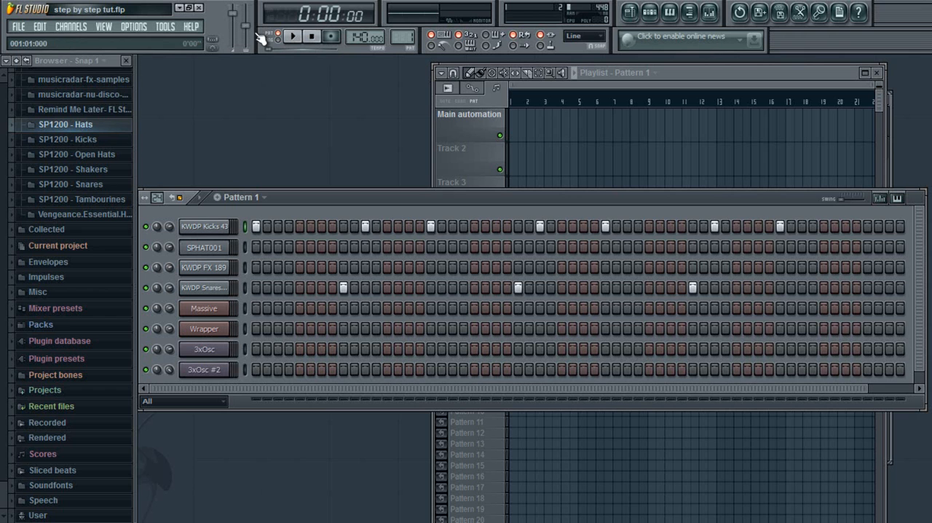
left_click(757, 227)
left_click(846, 267)
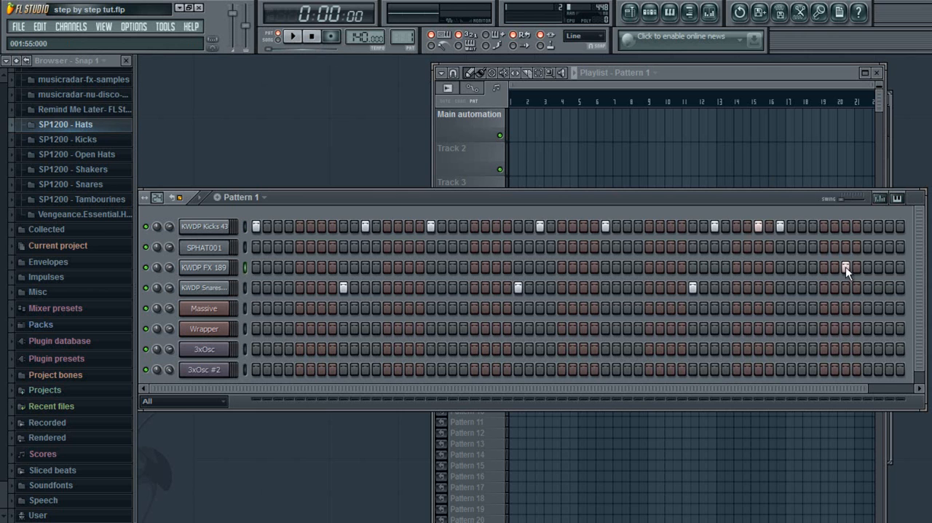
left_click(292, 36)
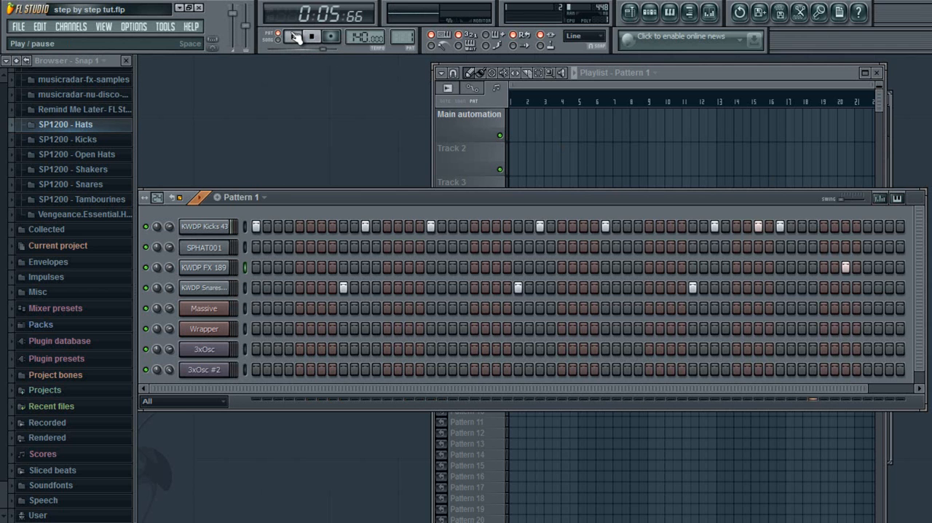
left_click(294, 37)
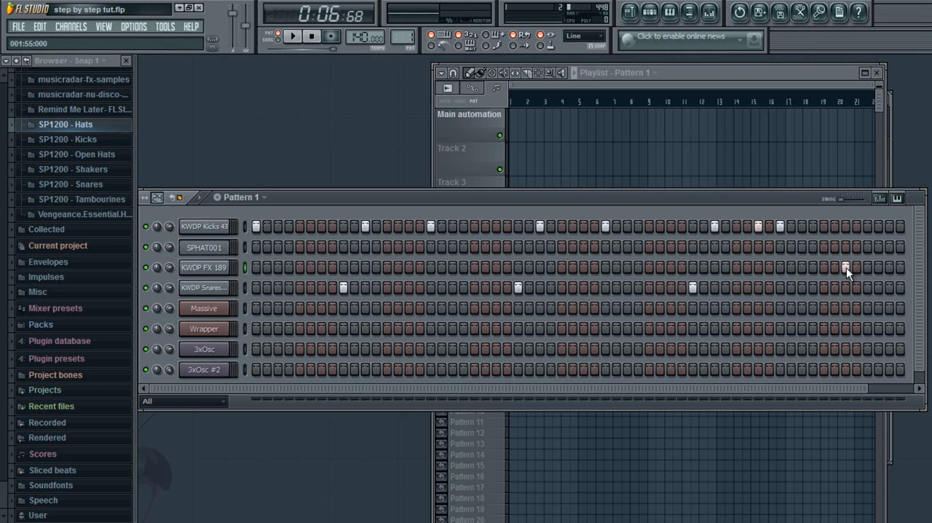
Step: Move the KWDP FX 189 hit to step 57, add a kick on step 57, and play from the start
left_click(868, 267)
left_click(866, 226)
left_click_drag(780, 390, 610, 369)
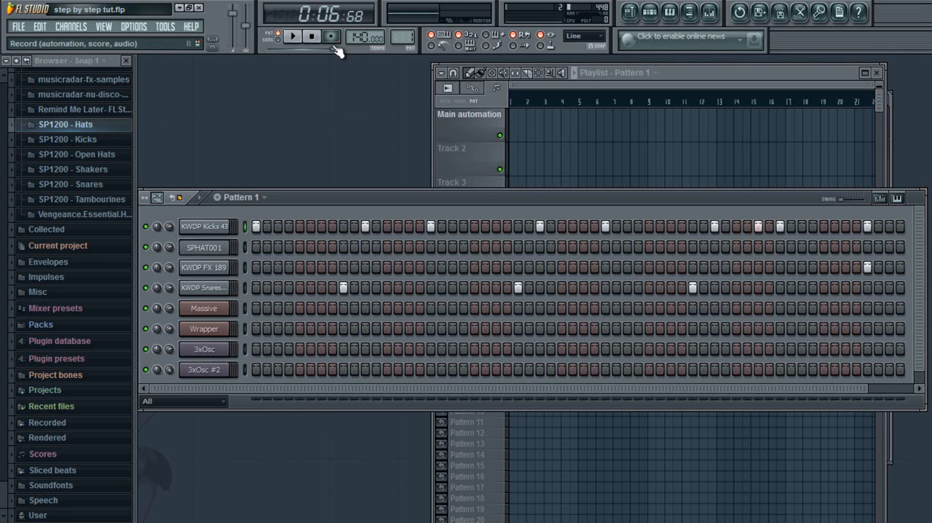
left_click_drag(333, 50, 250, 49)
left_click(290, 37)
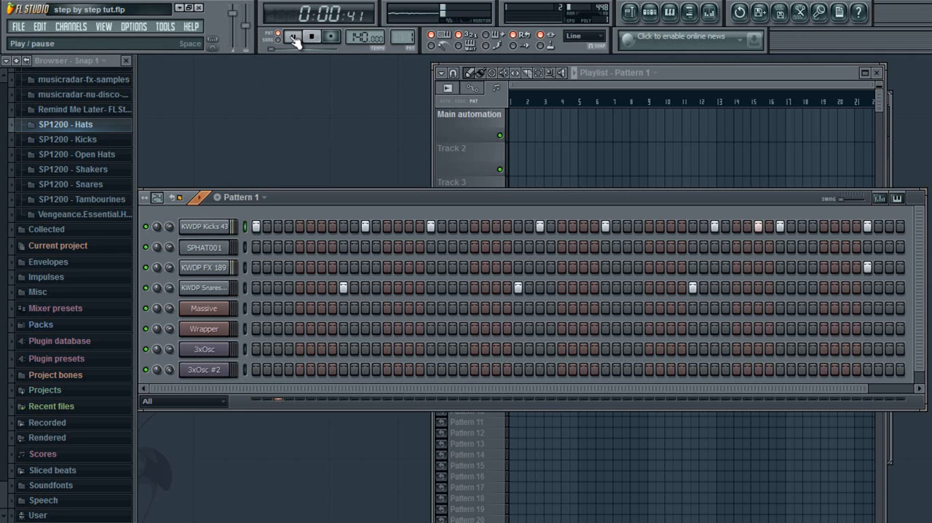
key("space")
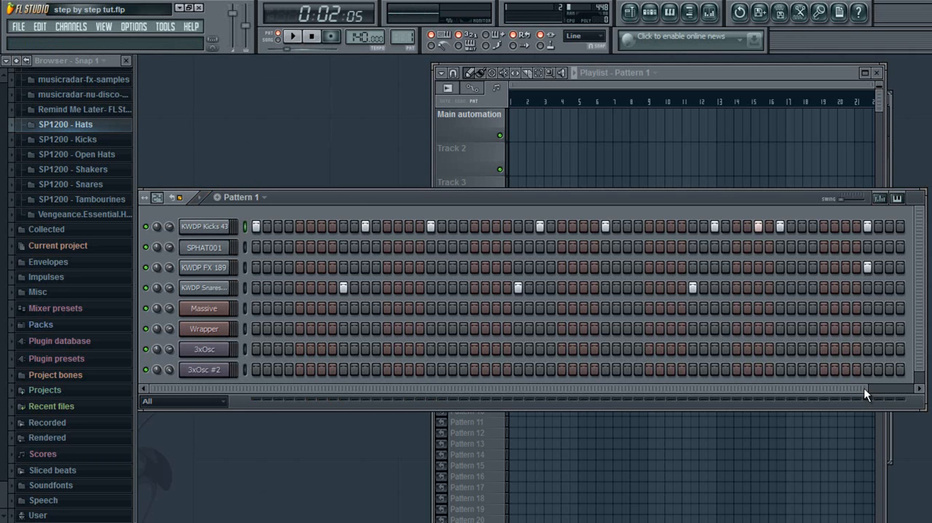
Step: Add kicks on steps 59 and 63 near the end of Pattern 1 and play it from the start
left_click_drag(864, 391, 903, 390)
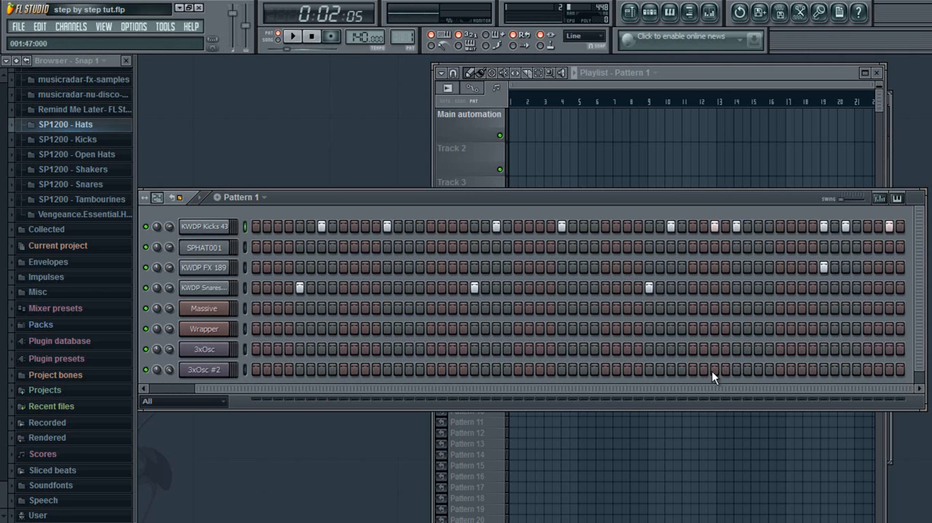
left_click_drag(707, 387, 481, 395)
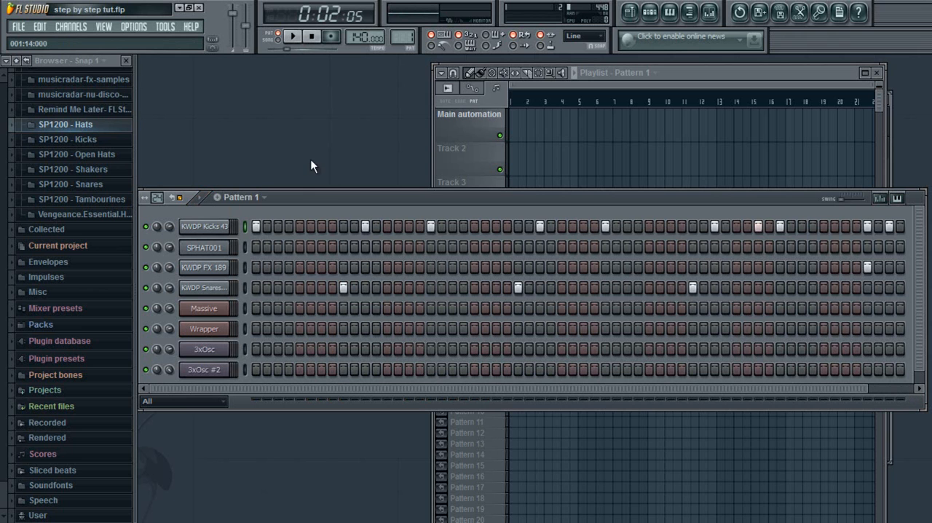
left_click_drag(285, 51, 269, 51)
left_click(294, 37)
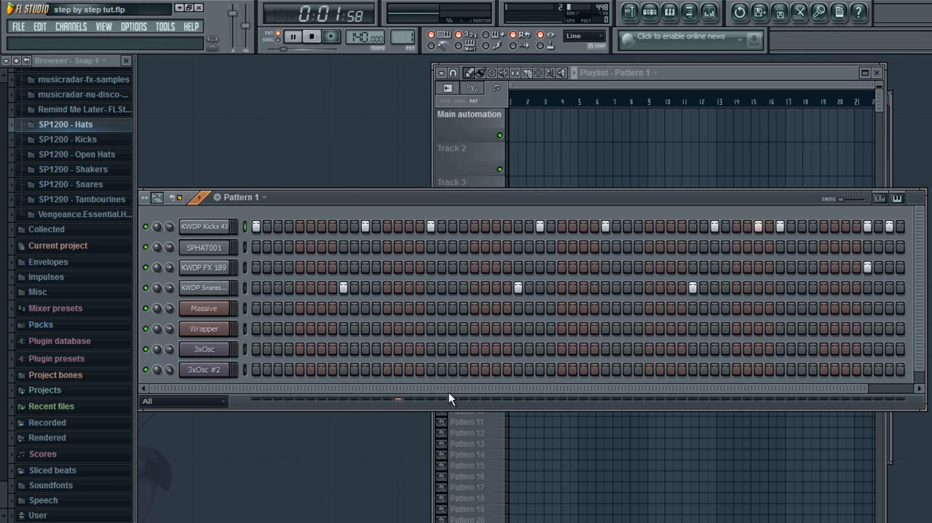
left_click_drag(461, 386, 662, 382)
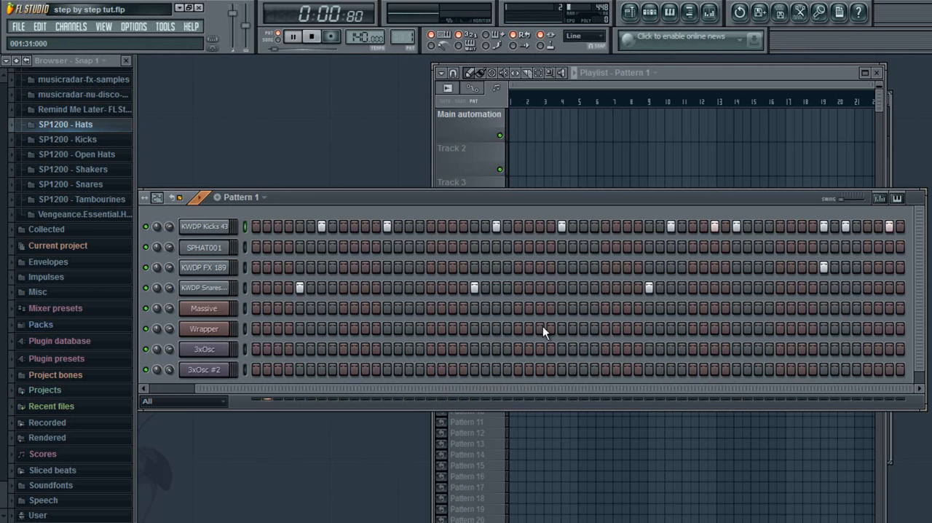
left_click(292, 36)
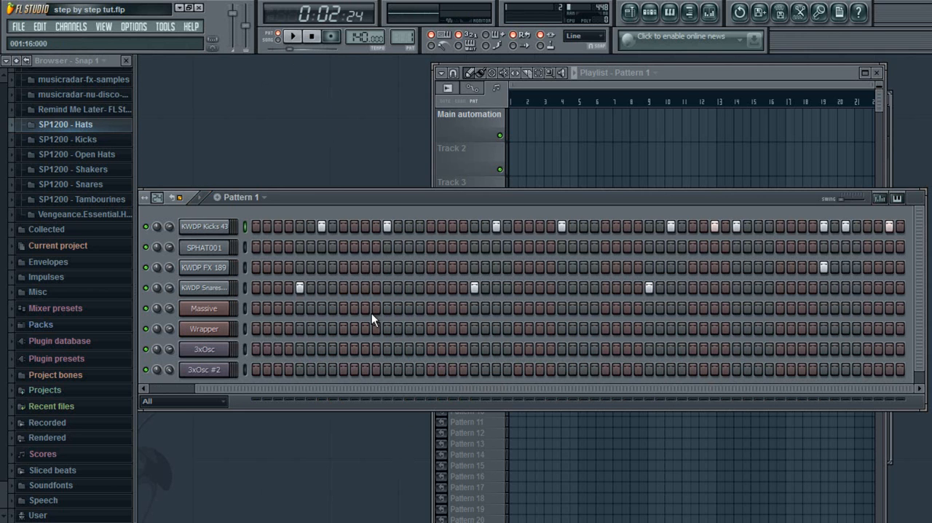
Step: Place SPHAT001 hats on steps 2, 3 and 10 to 13, and repeat them on 18, 19, 26 to 29, 34 and 35
left_click_drag(382, 395, 182, 309)
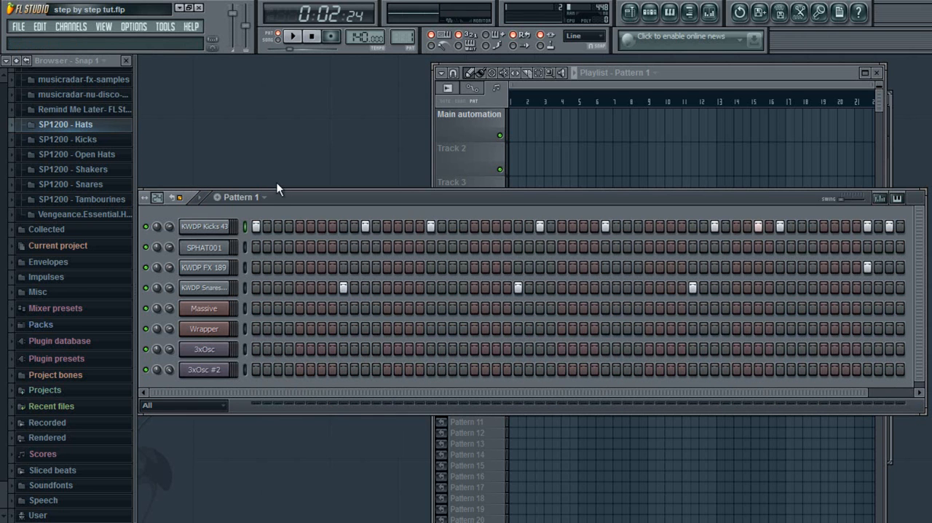
left_click(267, 247)
left_click(278, 247)
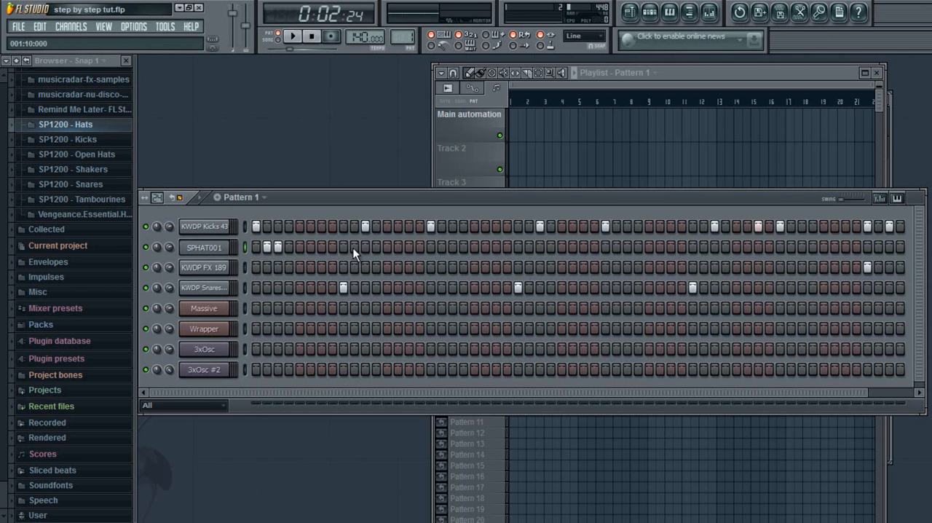
left_click(354, 247)
left_click(365, 247)
left_click(376, 247)
left_click(386, 246)
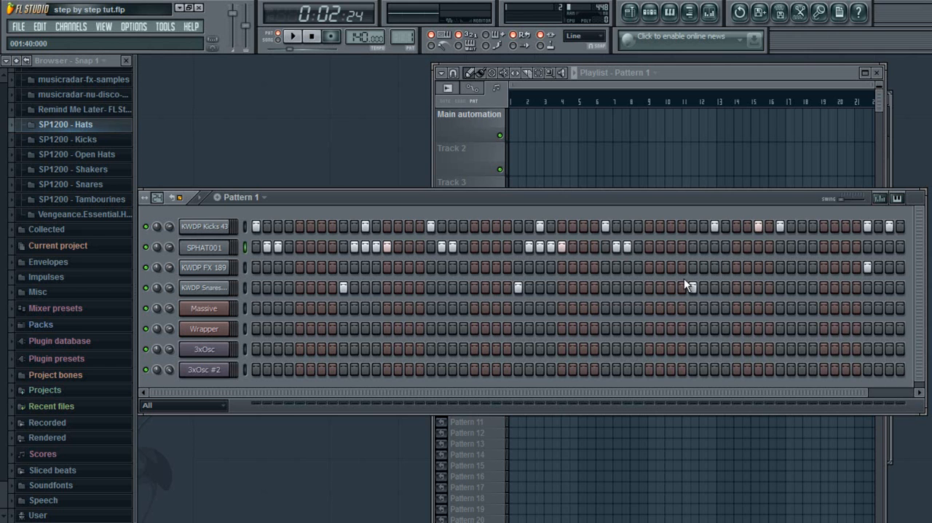
Step: Add SPHAT001 hats on steps 42 to 45 and 47 to 50, and play back the pattern
left_click_drag(699, 249, 715, 248)
left_click(791, 247)
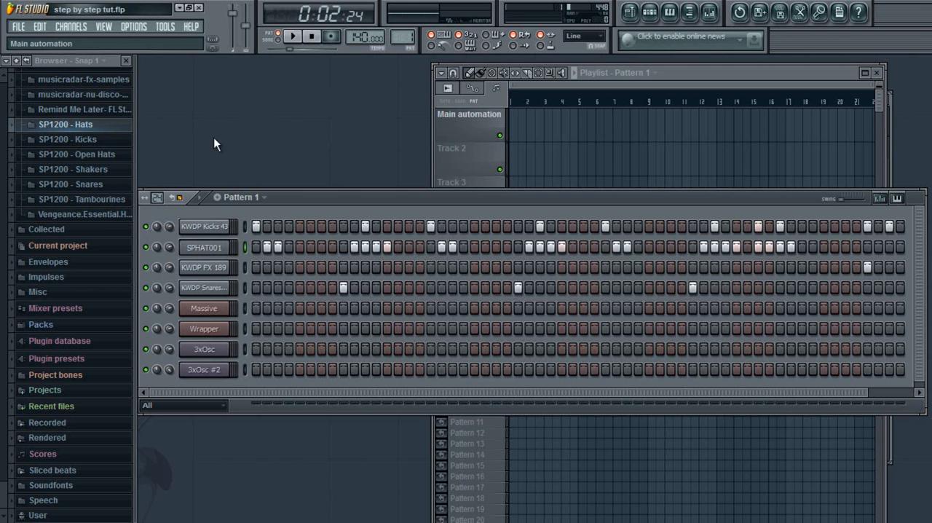
left_click(293, 38)
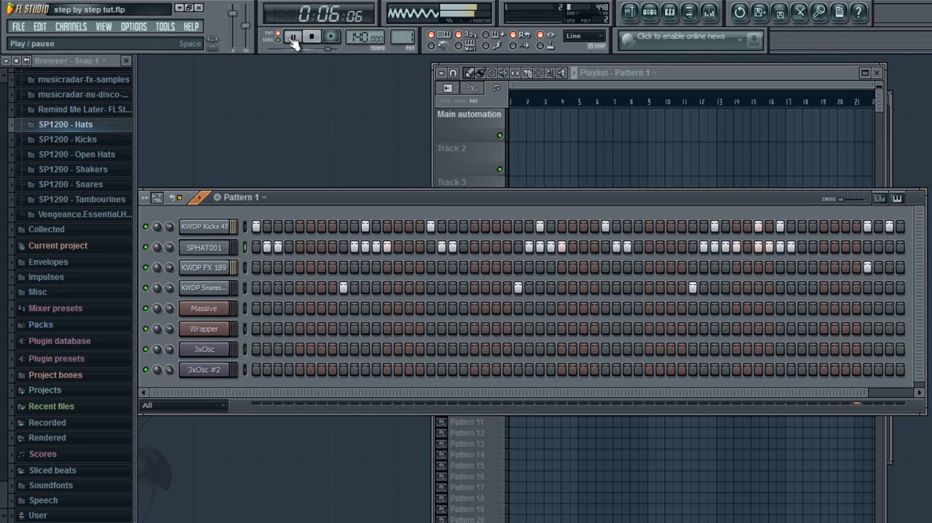
Step: Remove the kick on step 63, place SPHAT001 hats on steps 56 to 60, and play Pattern 1 from the start
left_click(292, 38)
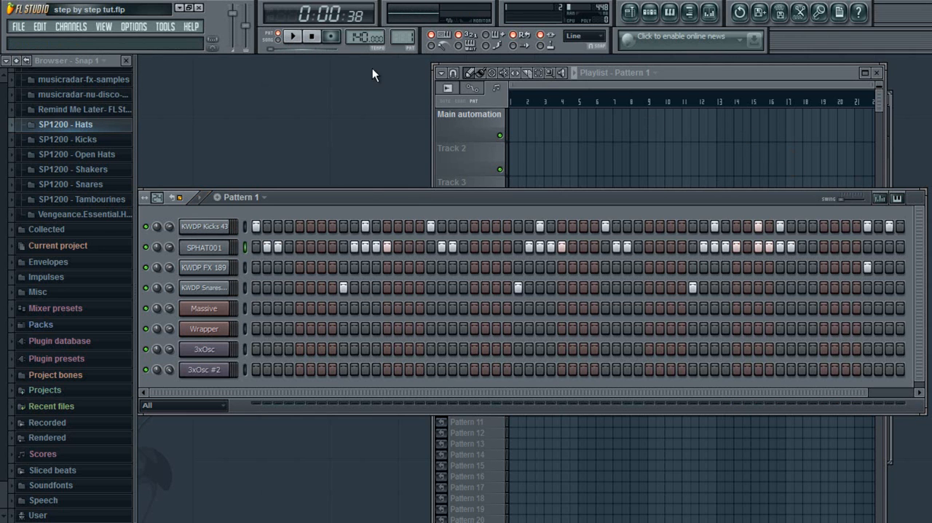
left_click_drag(589, 392, 636, 391)
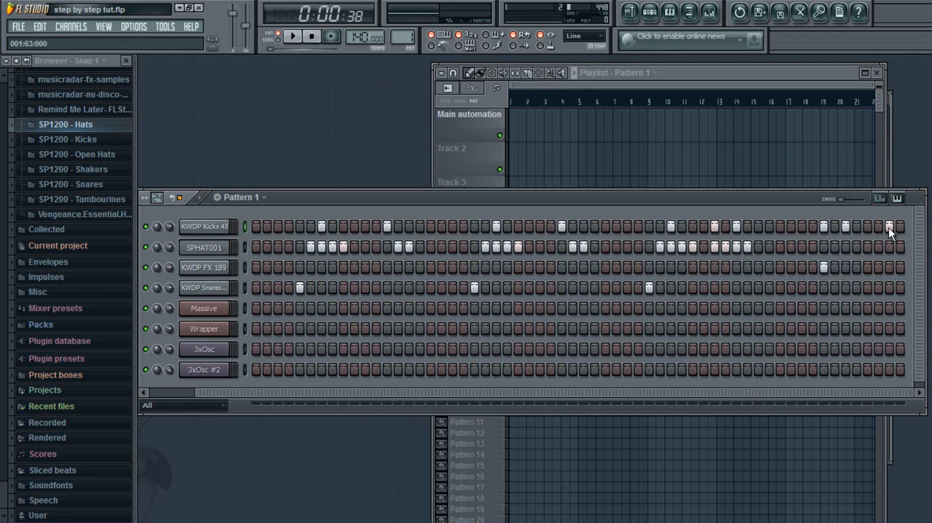
left_click_drag(809, 242, 857, 245)
left_click(821, 267)
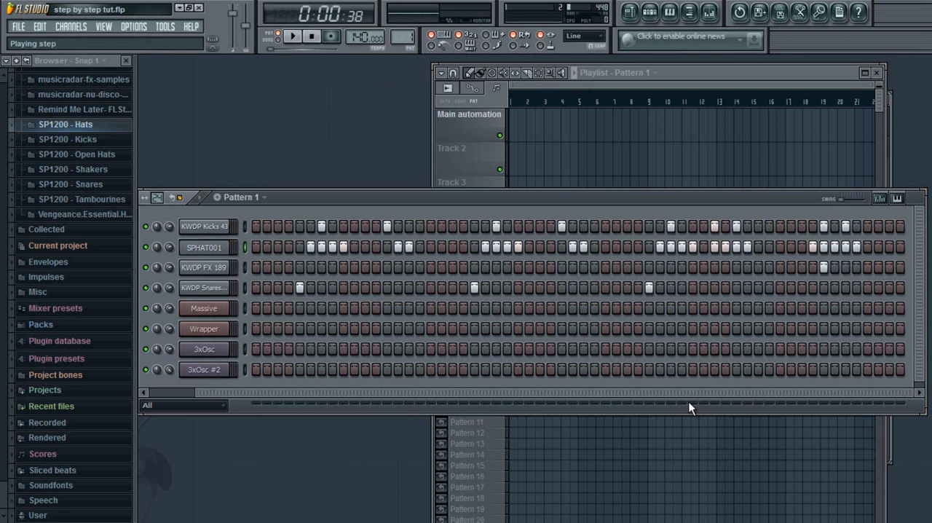
left_click_drag(693, 391, 402, 339)
left_click(269, 40)
left_click(280, 37)
left_click(289, 41)
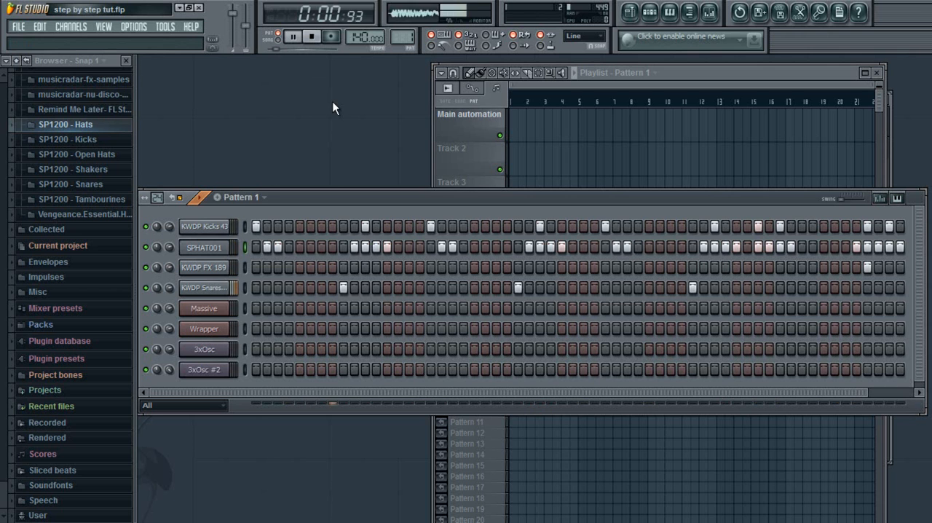
Step: Move the kick on step 59 to step 61 and add SPHAT001 hats on steps 62 and 63
left_click_drag(535, 391, 785, 359)
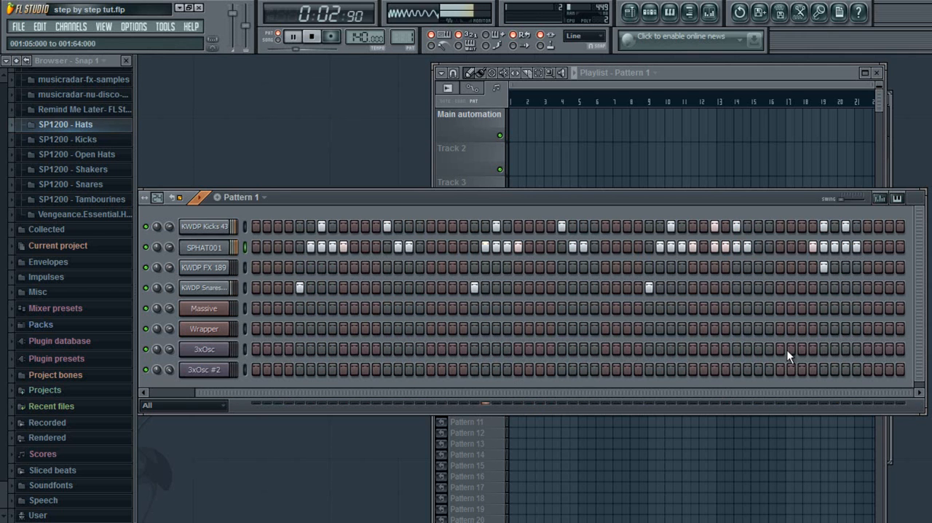
left_click(845, 223)
left_click(866, 224)
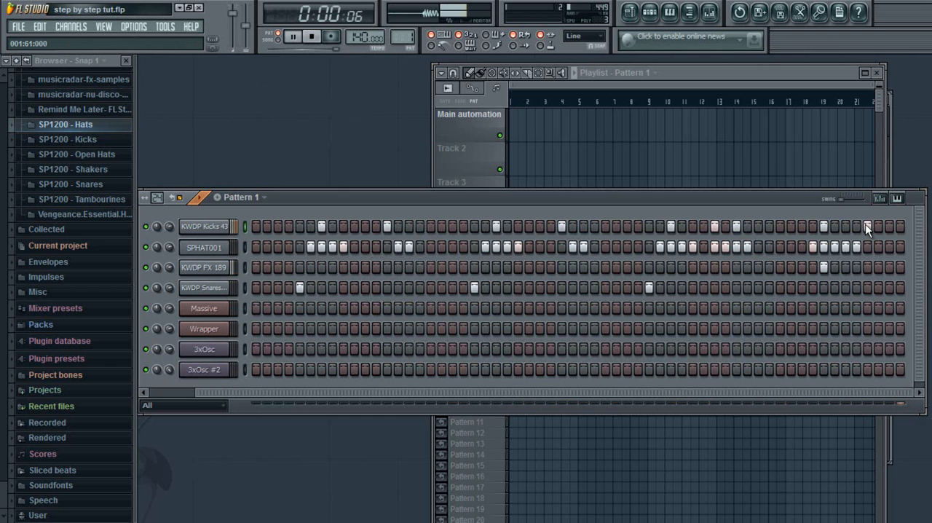
left_click(879, 248)
left_click(886, 248)
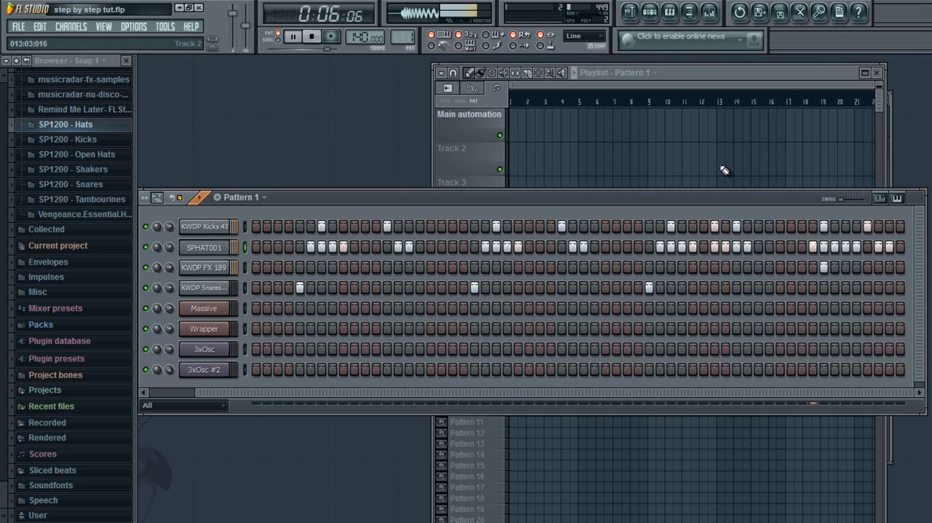
Step: Remove the SPHAT001 hats from steps 59, 60, 48 and 28, and play the pattern from the start
right_click(849, 248)
right_click(852, 249)
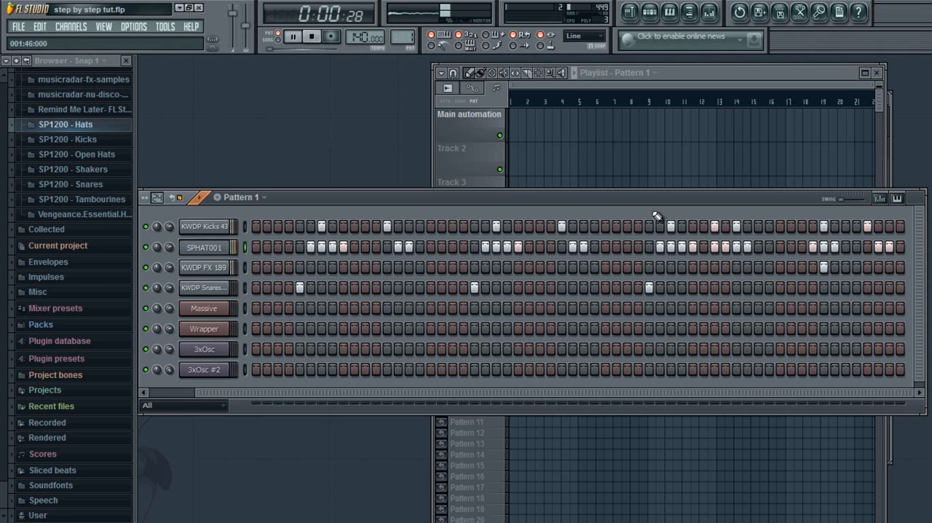
left_click(310, 37)
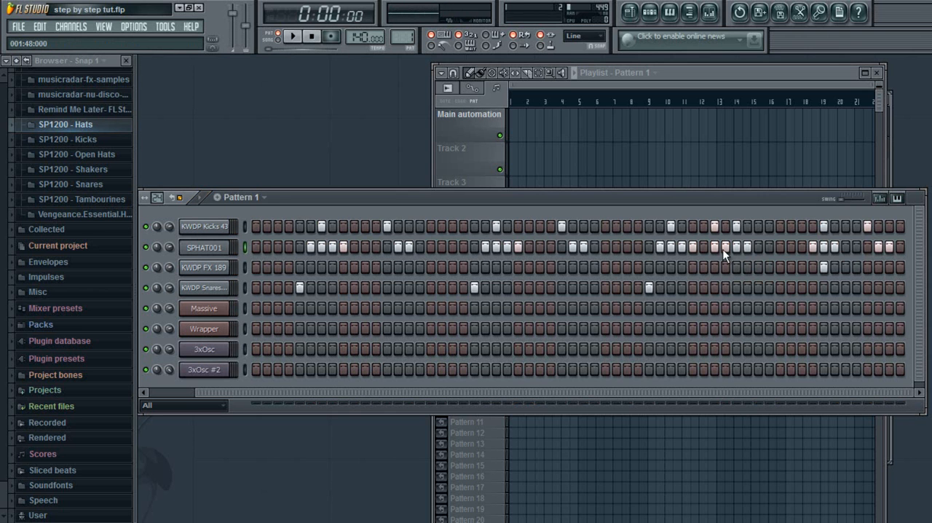
left_click(508, 249)
left_click_drag(367, 392, 303, 393)
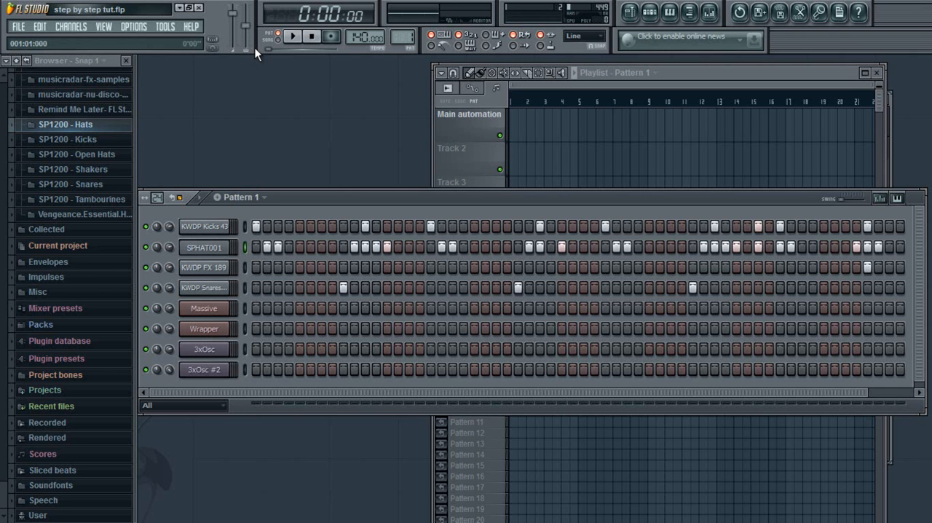
left_click(293, 38)
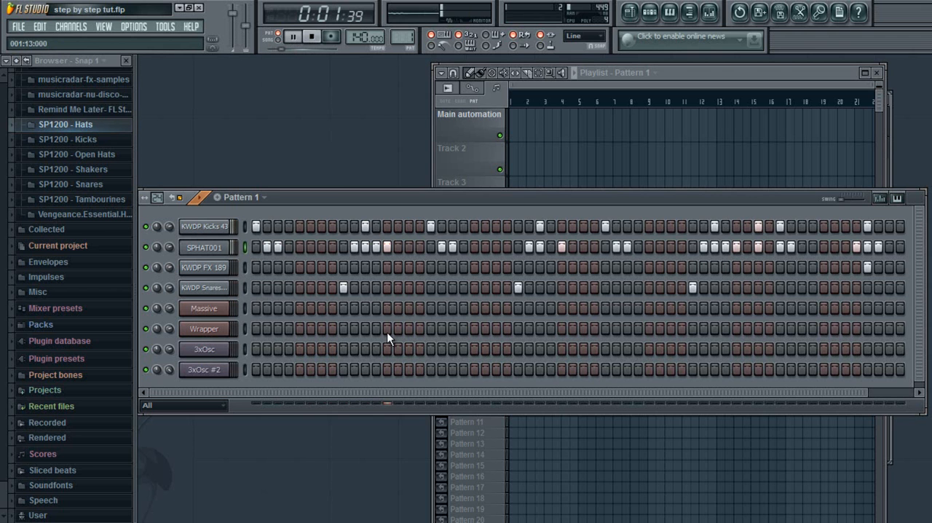
Step: Remove the SPHAT001 hat from step 43, stop playback and return the song position to the start
left_click_drag(333, 393, 378, 393)
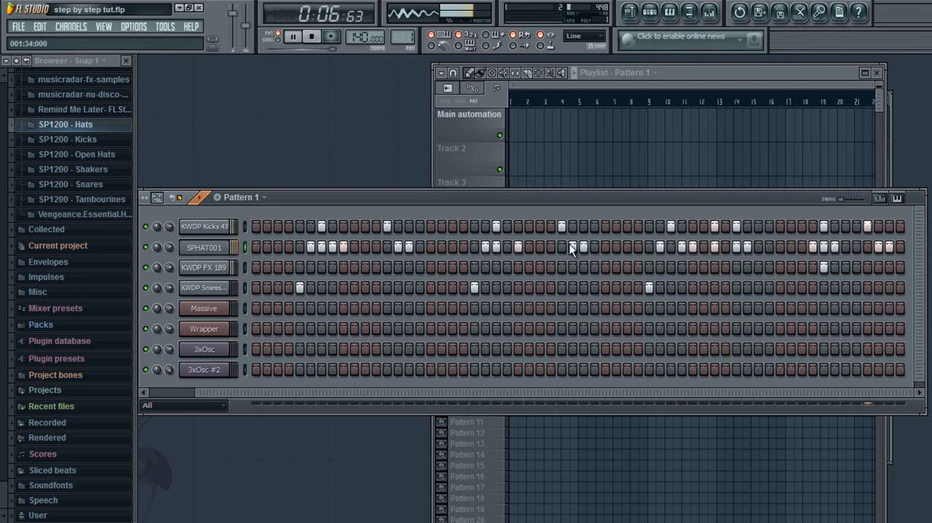
left_click(294, 38)
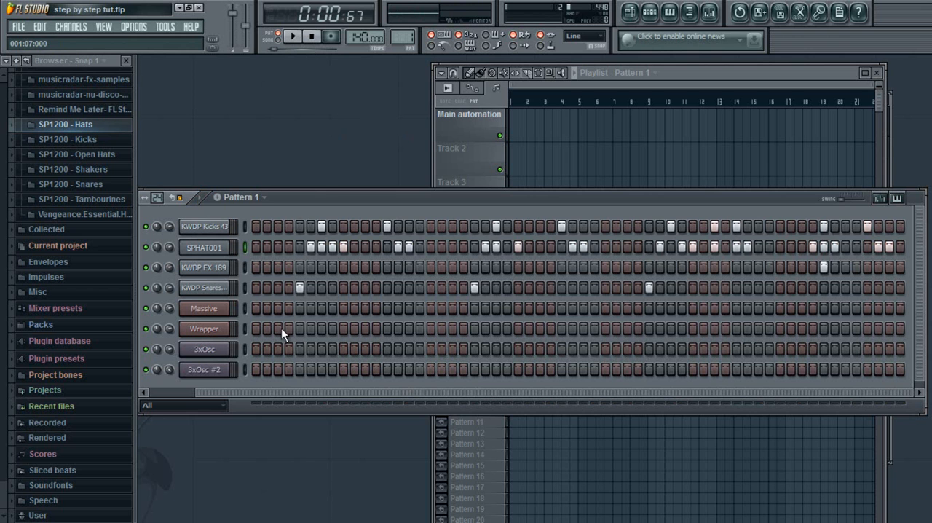
left_click_drag(286, 394, 169, 401)
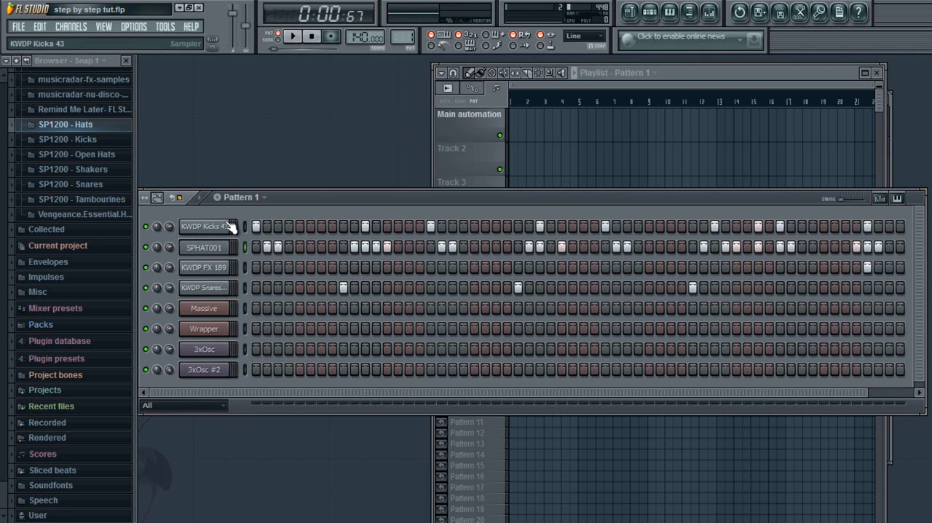
left_click(266, 48)
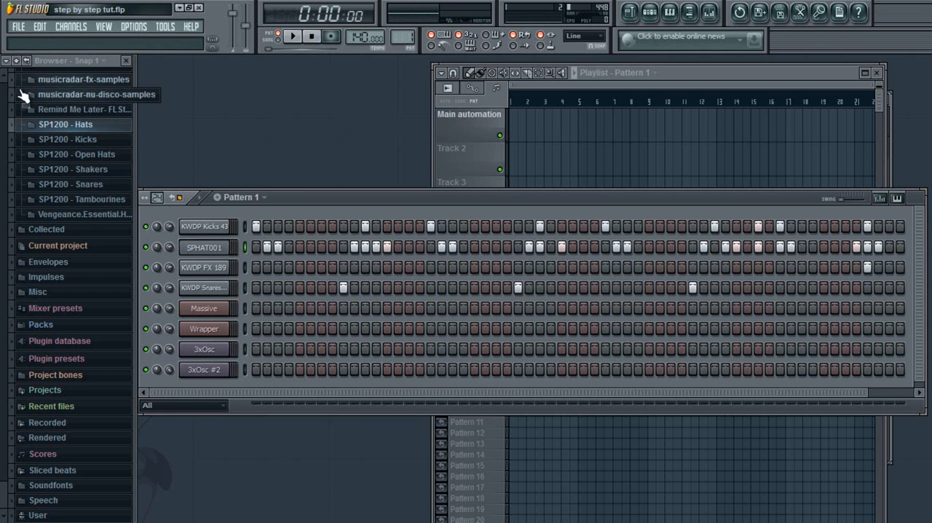
Step: Look through the DUBSTEP and Dubstep 140 Bpm bass sample folders under Clipboard files in the browser
scroll(13, 86, "up", 15)
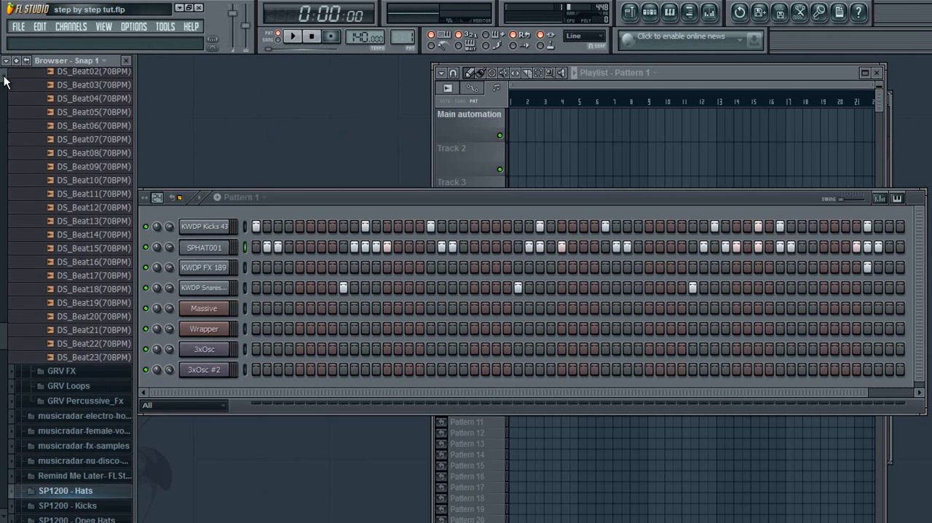
scroll(7, 79, "up", 5)
left_click(24, 71)
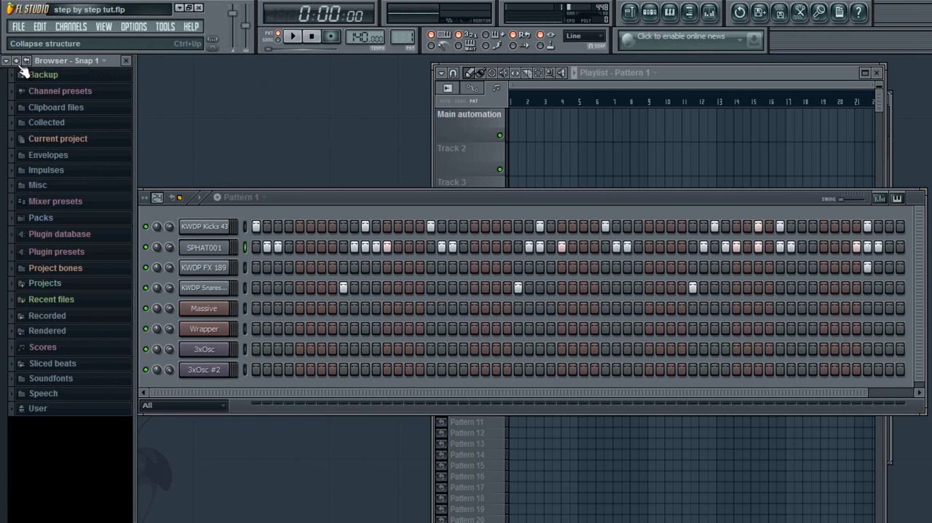
left_click(64, 109)
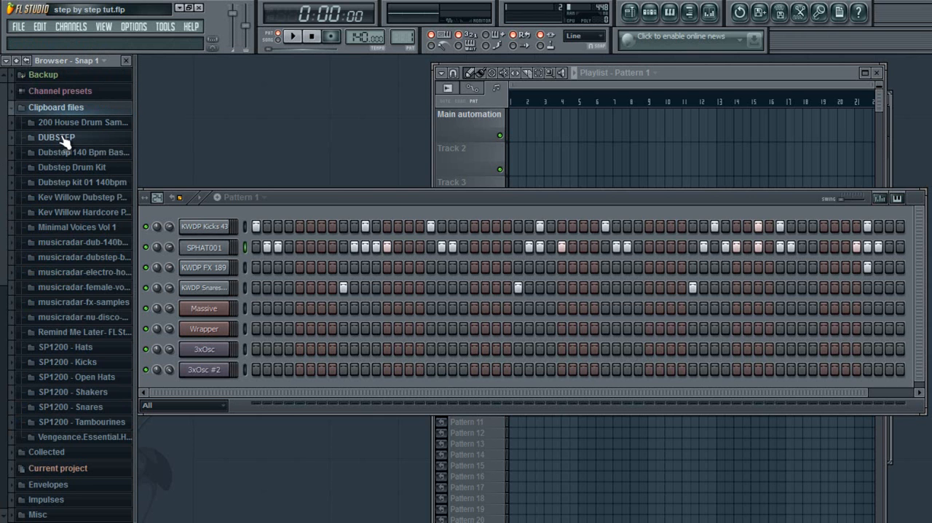
left_click(62, 138)
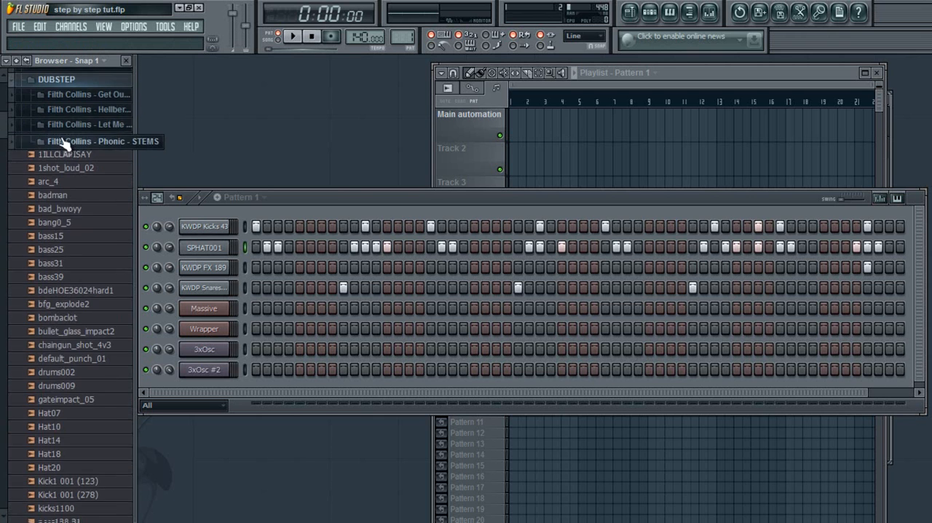
left_click(91, 90)
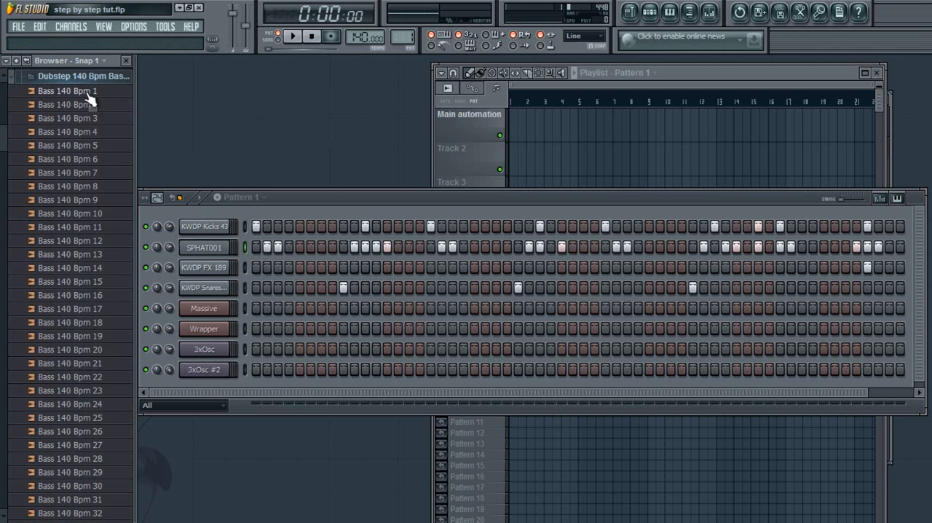
left_click(98, 78)
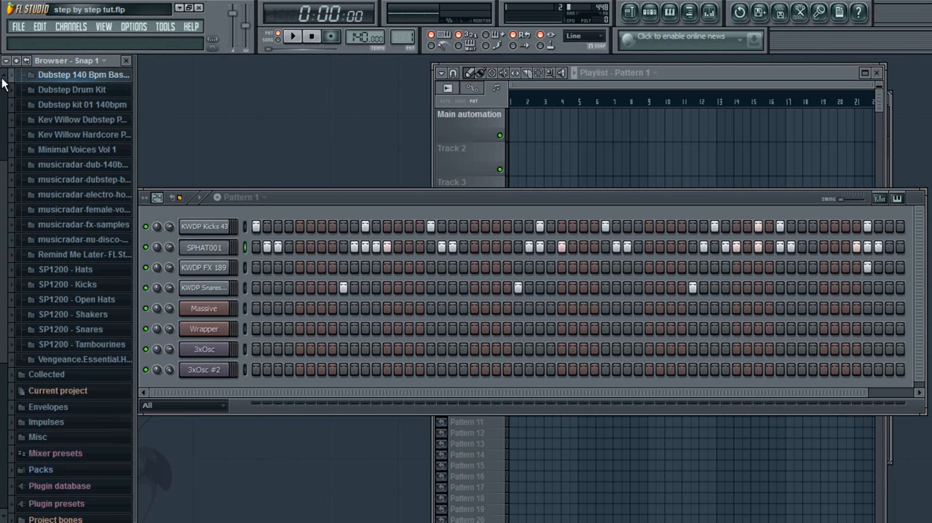
left_click(3, 78)
Step: Preview crash and effect samples in the Dubstep Drum Kit folder, including Dubstep Effect 4, 1 and 2, and close the folder
left_click(86, 177)
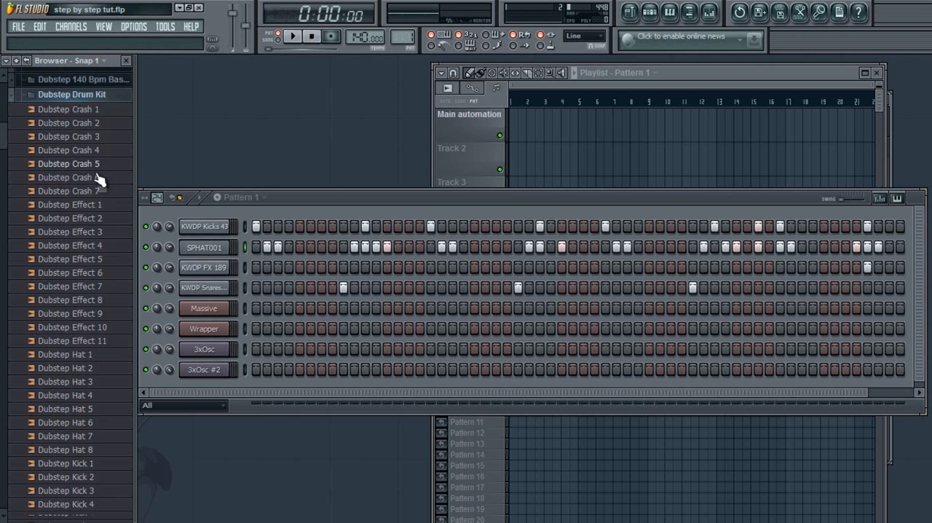
left_click(85, 172)
left_click(83, 198)
left_click(83, 225)
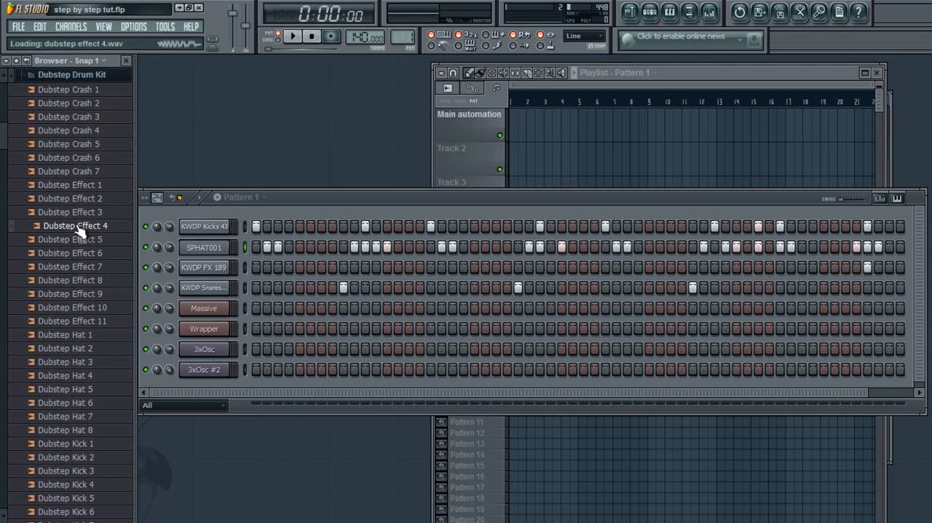
left_click(82, 187)
left_click(83, 198)
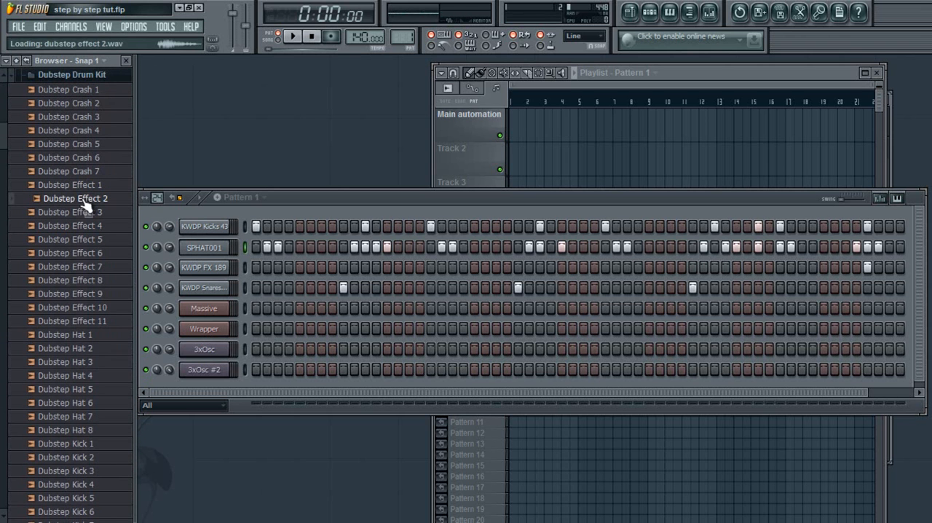
left_click(101, 79)
scroll(2, 80, "up", 3)
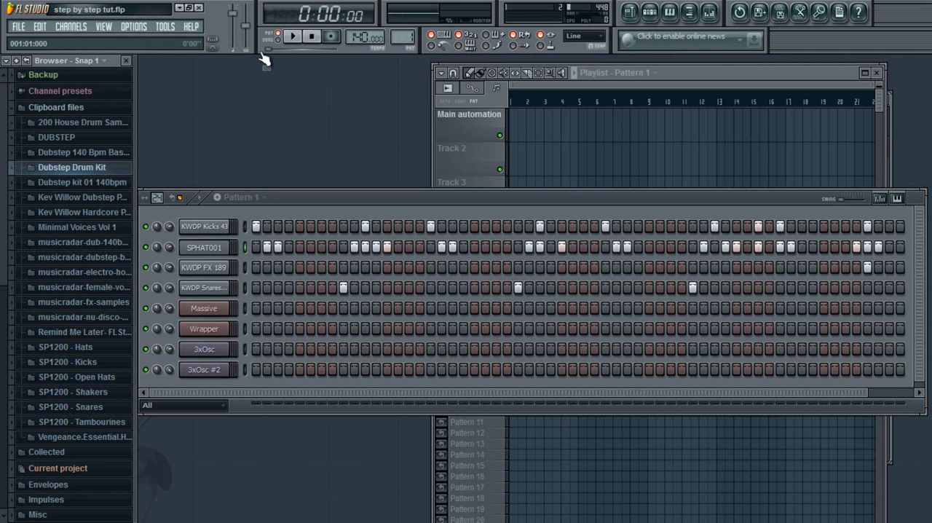
Step: Play back the finished Pattern 1 beat, stop it and return the song position to the start
left_click(298, 43)
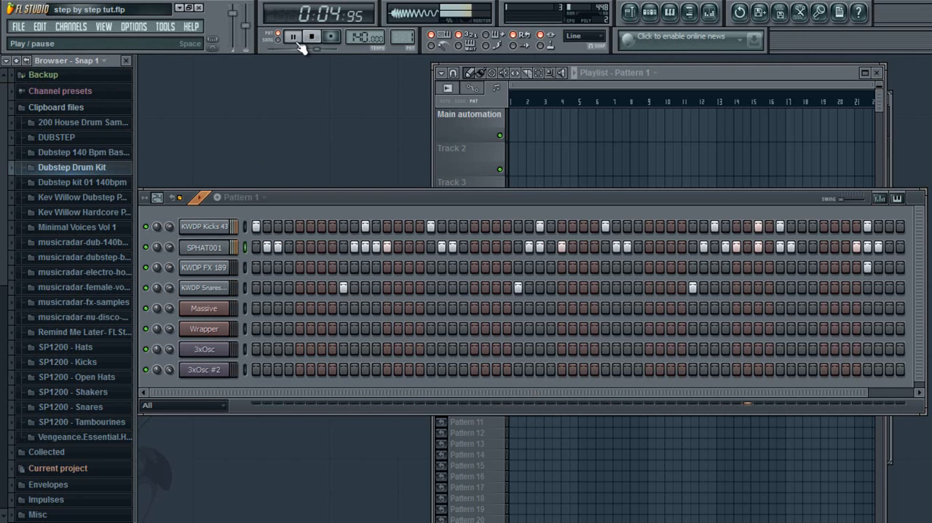
left_click(297, 42)
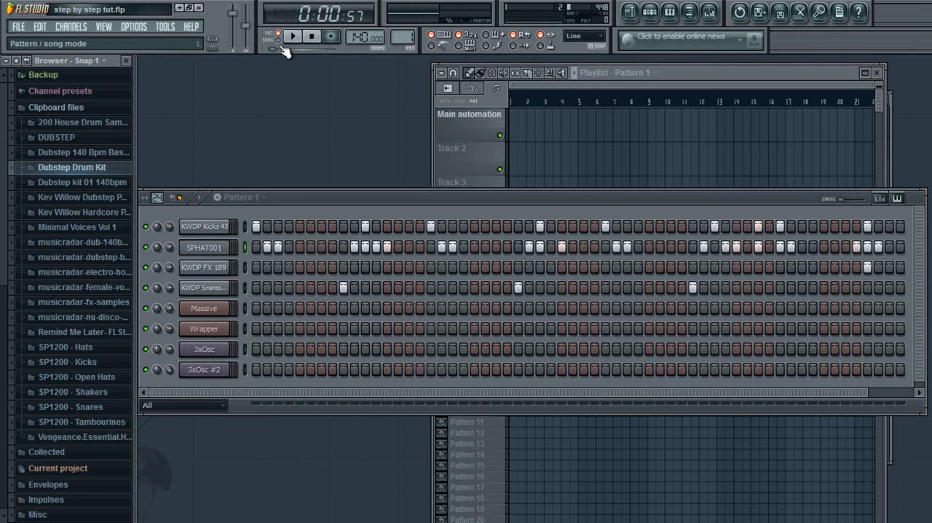
left_click_drag(279, 50, 267, 50)
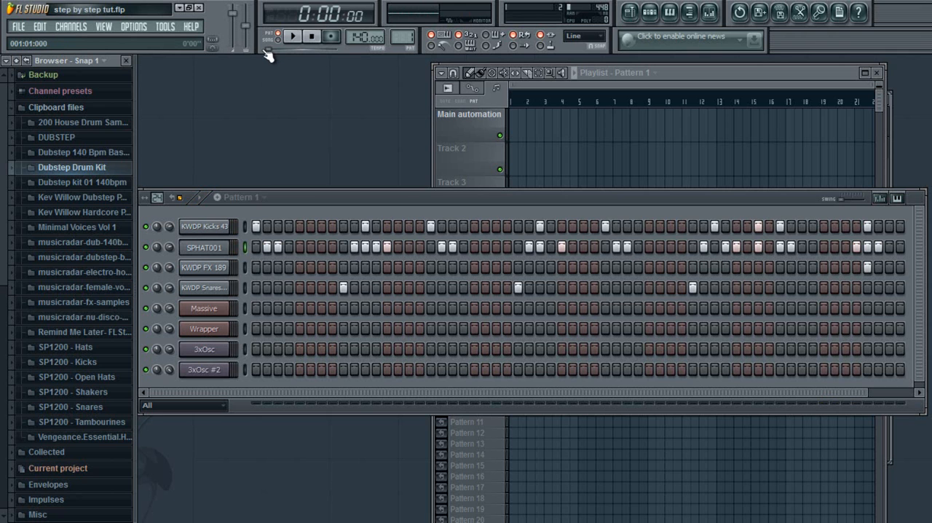